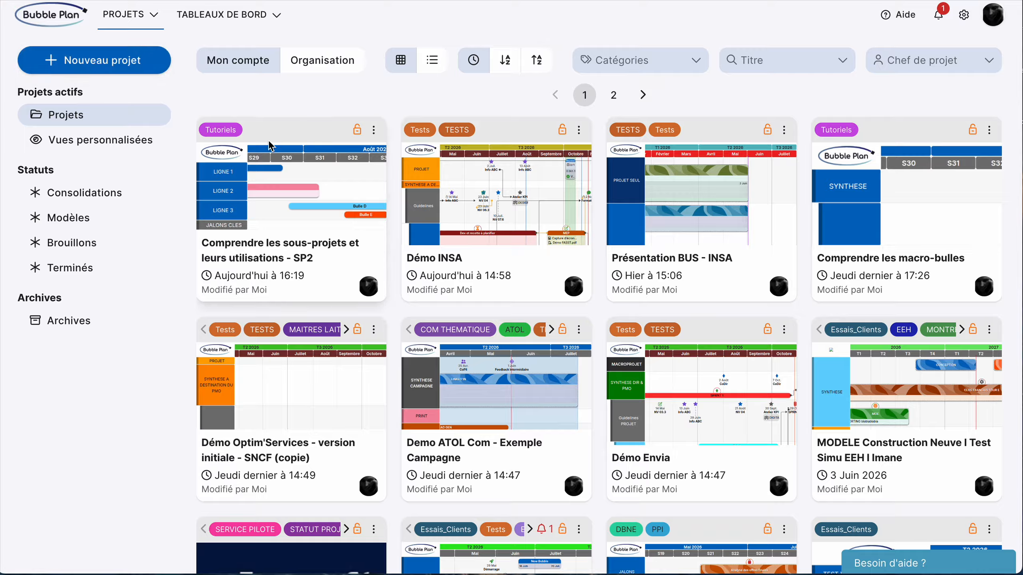
- Duplicate the project "Comprendre les sous-projets et leurs utilisations - SP2" and open the form for a new project
{"action": "left_click", "coordinate": [374, 131]}
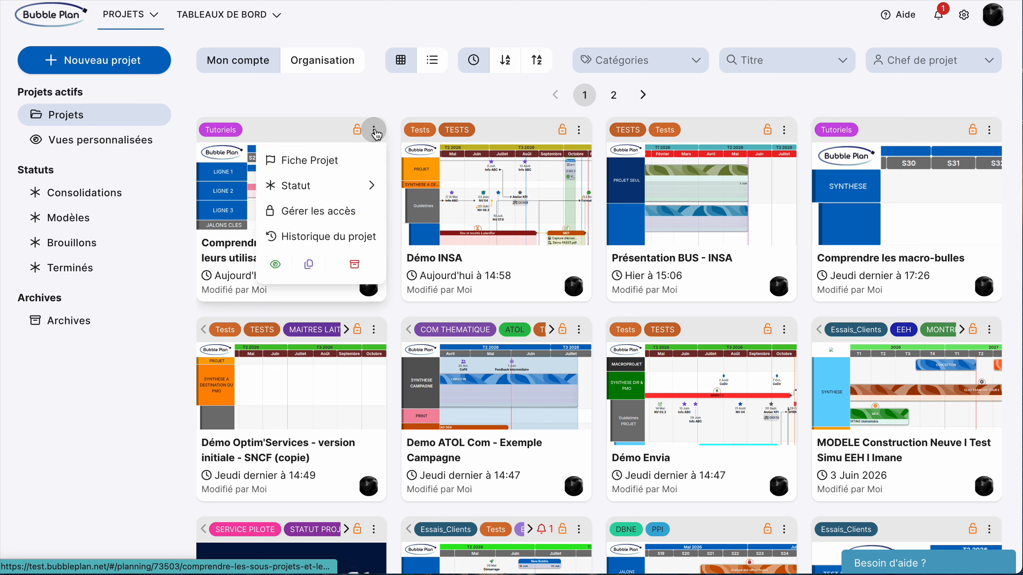
{"action": "left_click", "coordinate": [308, 266]}
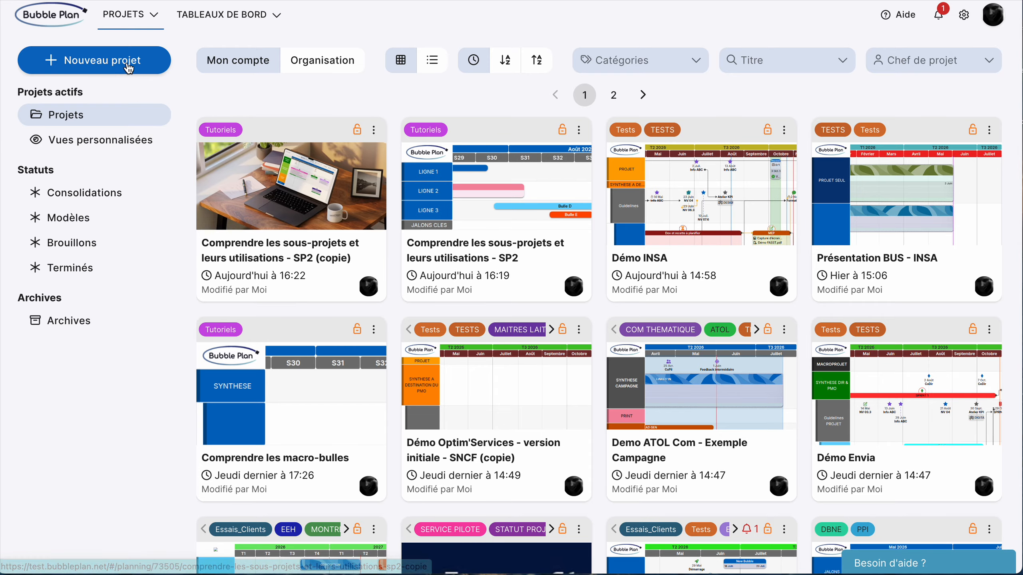
{"action": "left_click", "coordinate": [140, 73]}
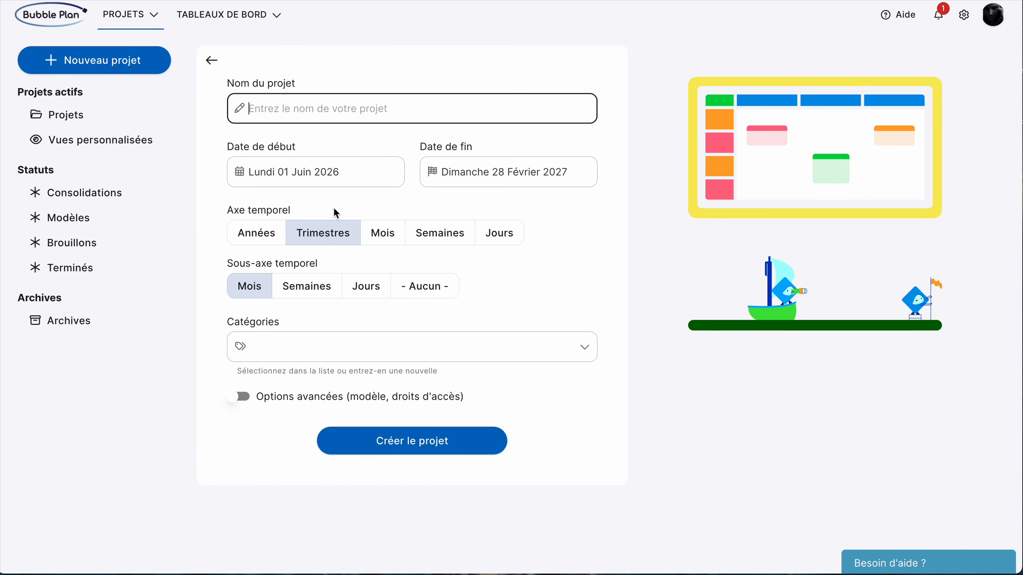
- Enable the advanced options and base the project on "Atelier CC GPSL - Cadre logique", adapted to the end date
{"action": "left_click", "coordinate": [364, 399]}
{"action": "scroll", "coordinate": [363, 395], "scroll_direction": "down", "scroll_amount": 2}
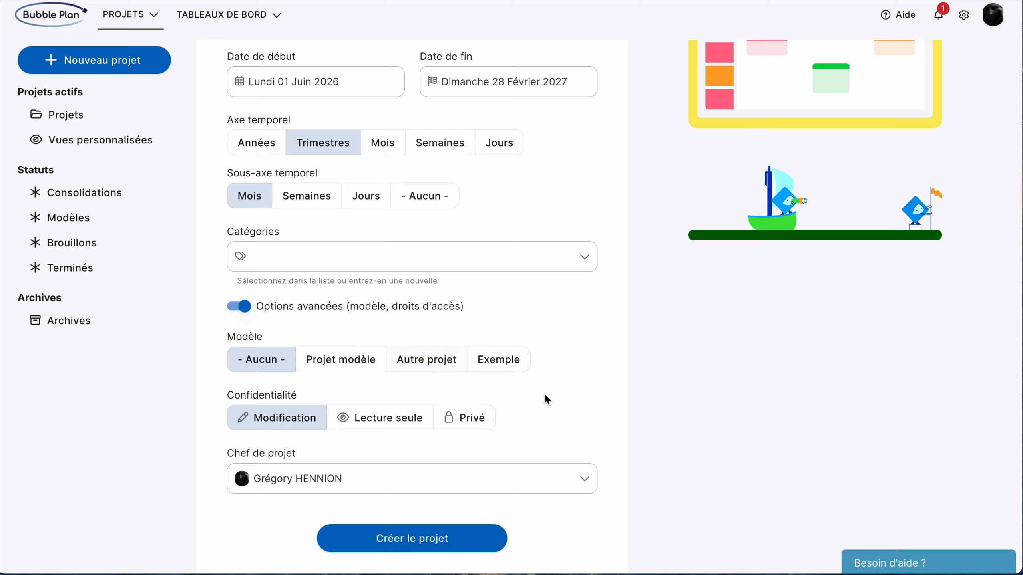
{"action": "left_click", "coordinate": [426, 369]}
{"action": "left_click", "coordinate": [386, 393]}
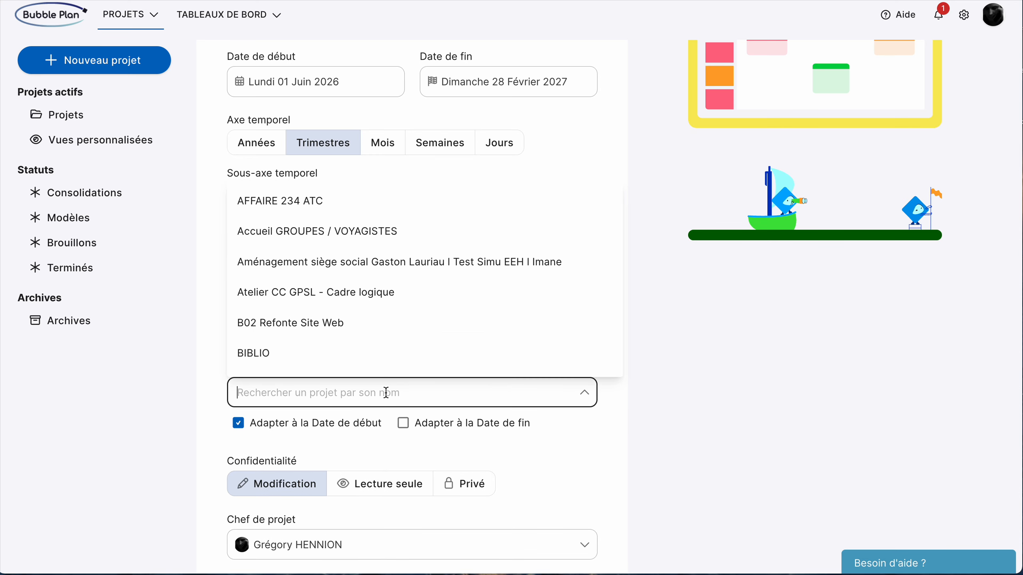
{"action": "left_click", "coordinate": [302, 294]}
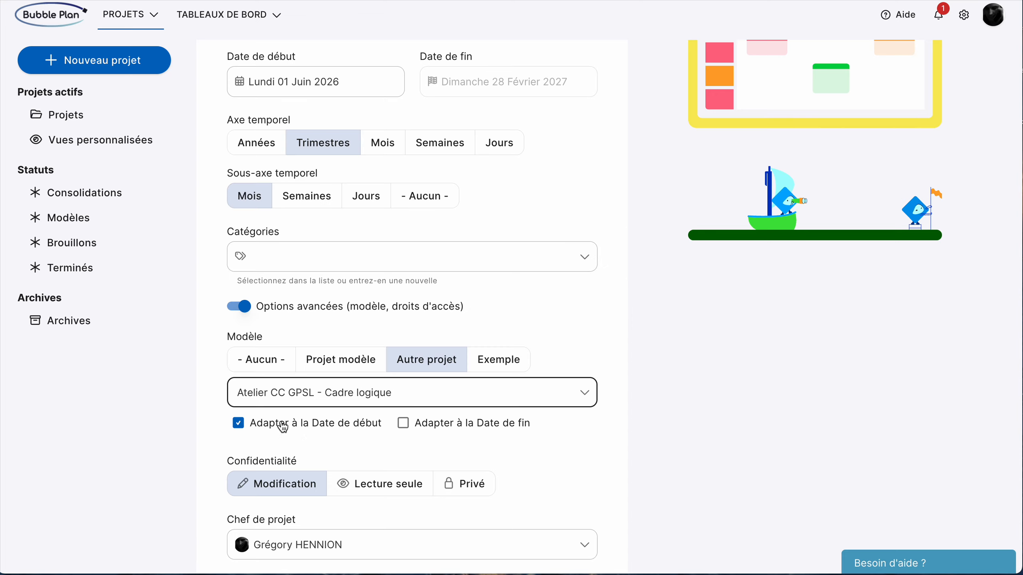
{"action": "left_click", "coordinate": [403, 424]}
{"action": "left_click", "coordinate": [239, 425]}
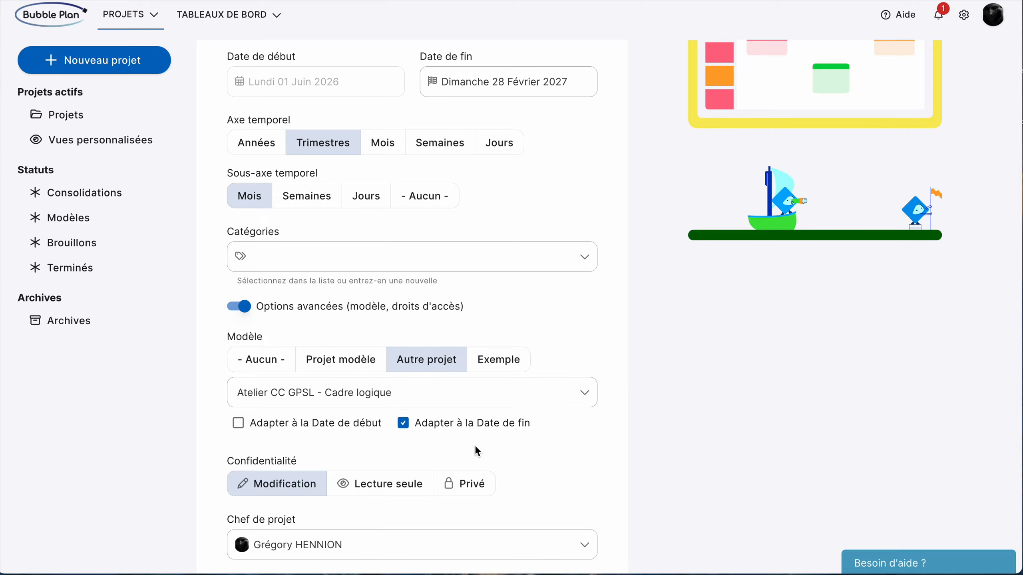
{"action": "scroll", "coordinate": [435, 241], "scroll_direction": "down", "scroll_amount": 3}
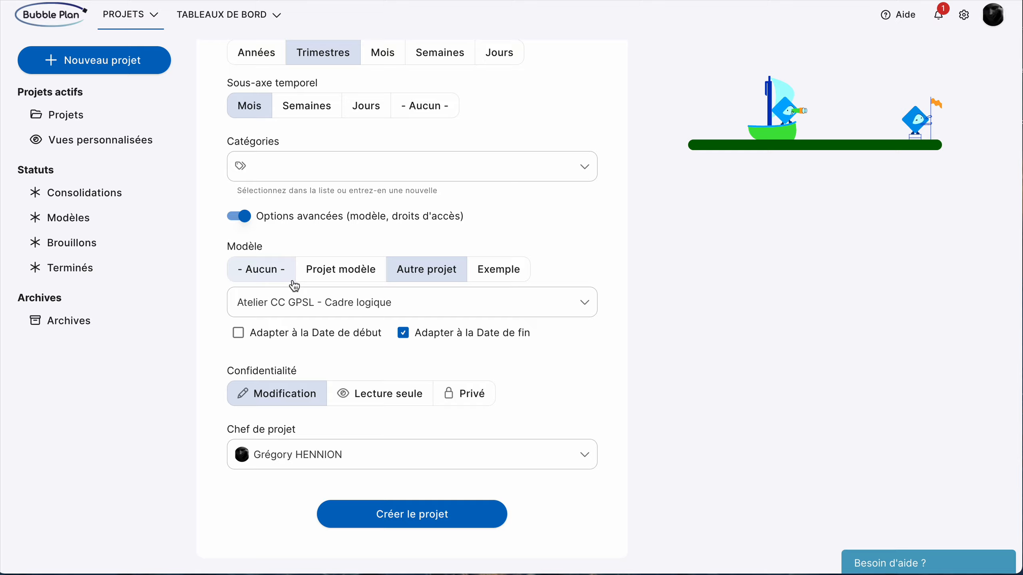
- Set the project's template back to none and disable the advanced options
{"action": "left_click", "coordinate": [374, 306]}
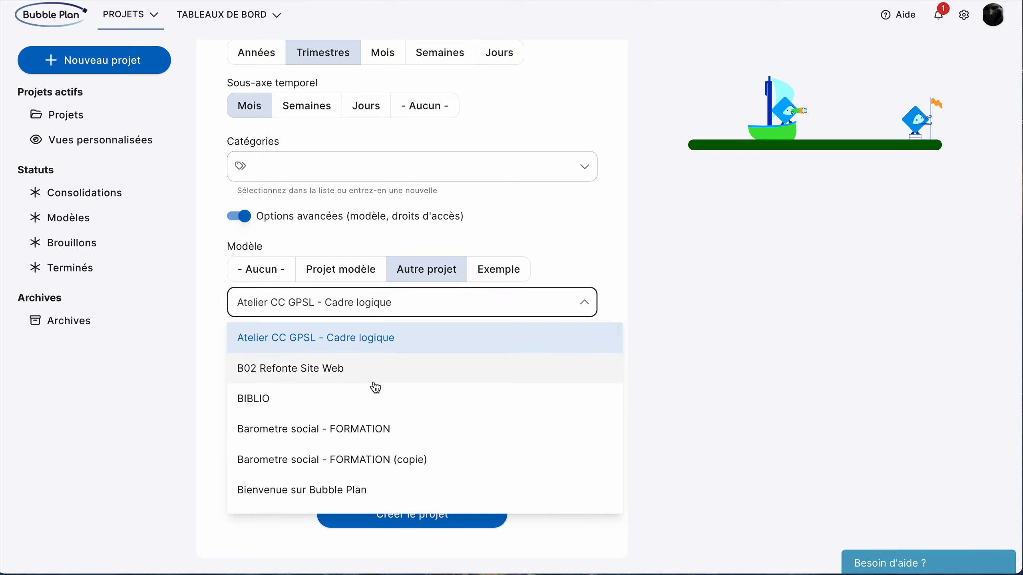
{"action": "scroll", "coordinate": [376, 388], "scroll_direction": "up", "scroll_amount": 2}
{"action": "left_click", "coordinate": [266, 269]}
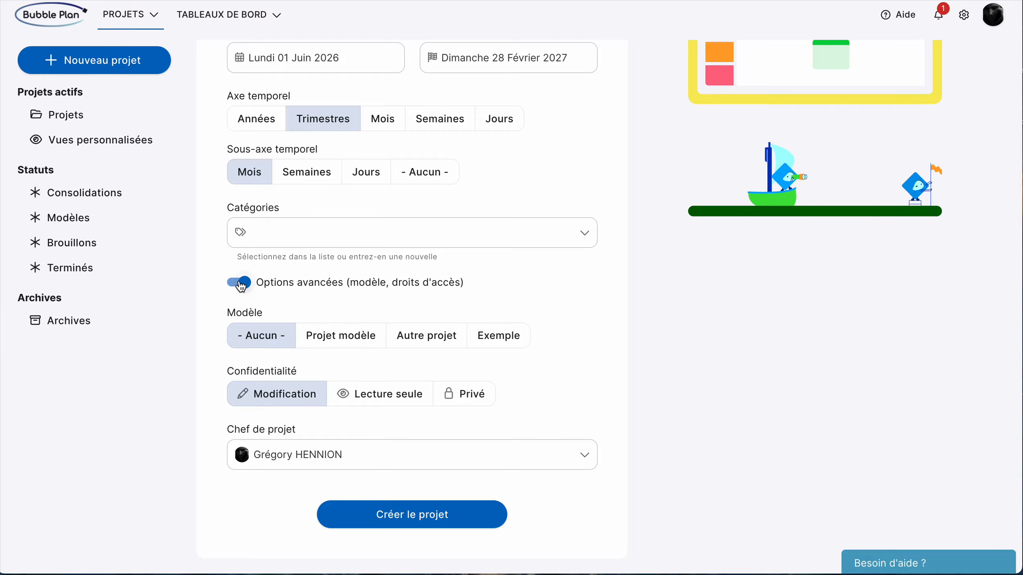
{"action": "left_click", "coordinate": [242, 284]}
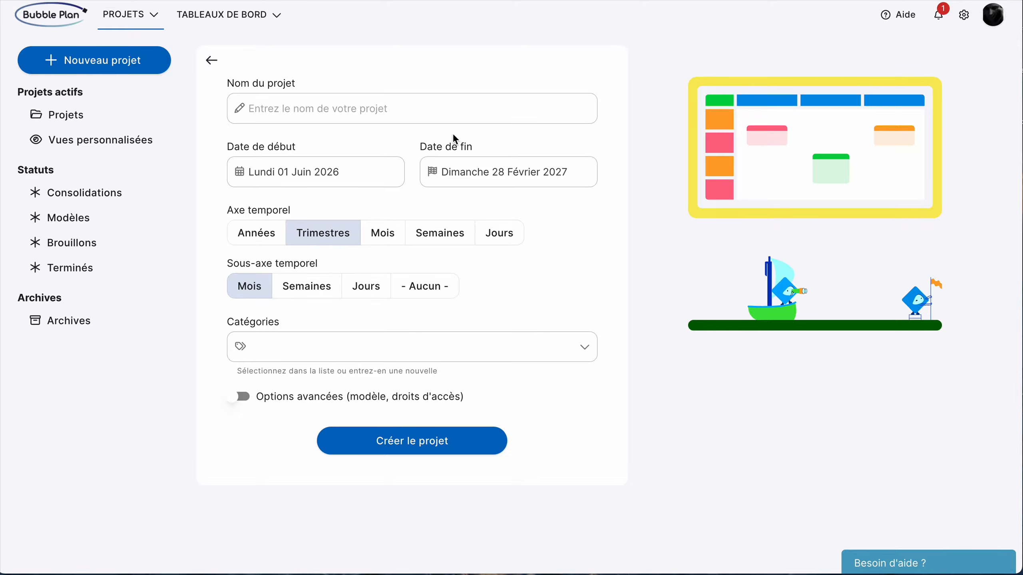
- Name the new project "Créer un nouveau planning"
{"action": "left_click", "coordinate": [368, 114]}
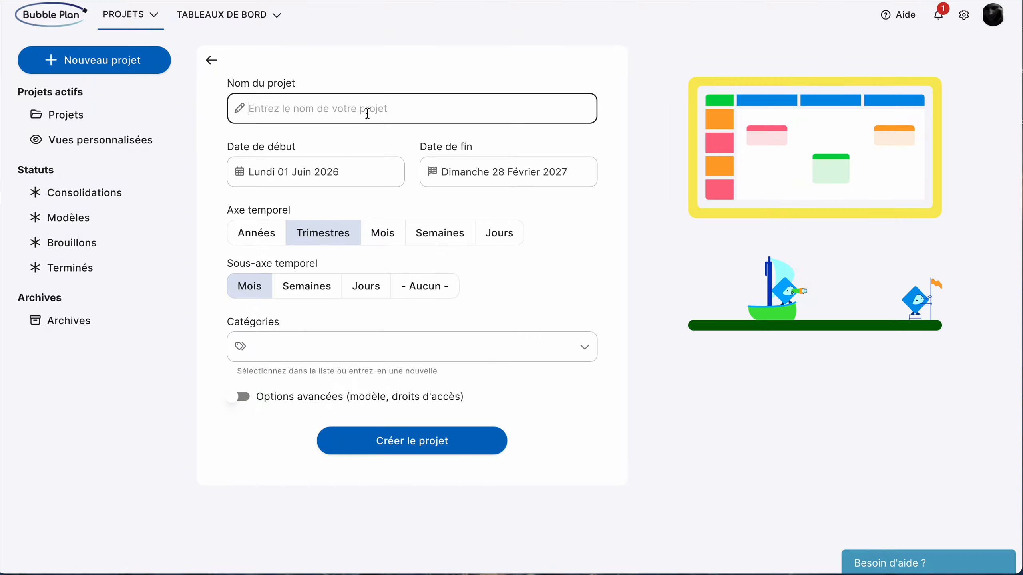
{"action": "type", "text": "CR"}
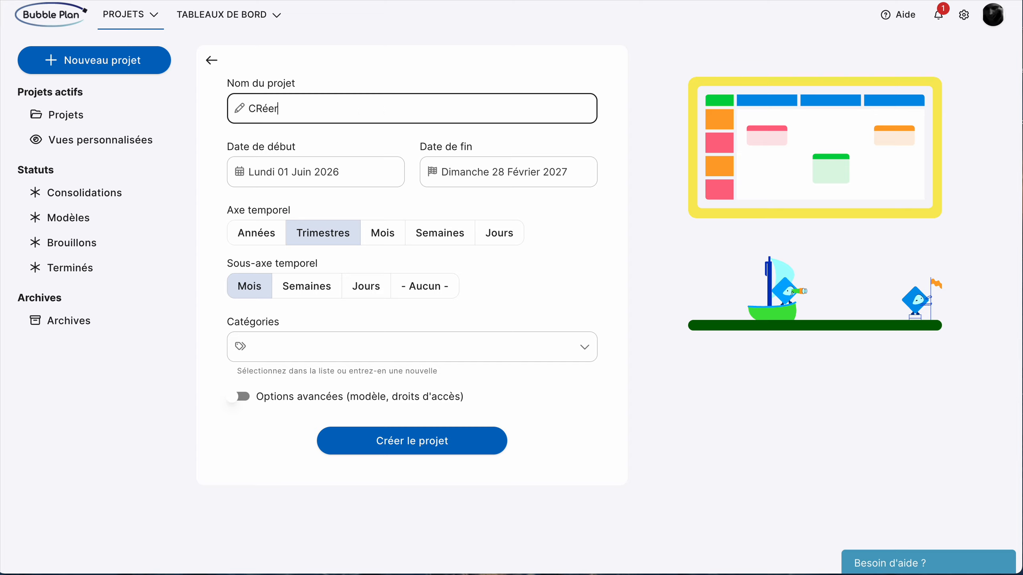
{"action": "type", "text": "éer"}
{"action": "key", "text": "BackSpace"}
{"action": "key", "text": "BackSpace"}
{"action": "key", "text": "BackSpace"}
{"action": "type", "text": "éer un nouveau planning"}
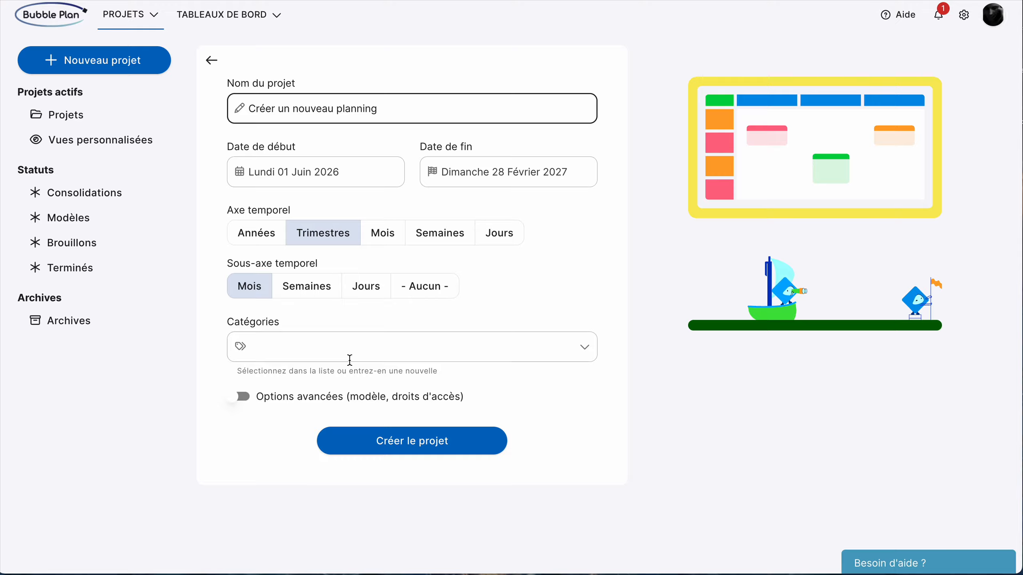
- Assign the Tutoriels category to the project and create it
{"action": "left_click", "coordinate": [344, 346]}
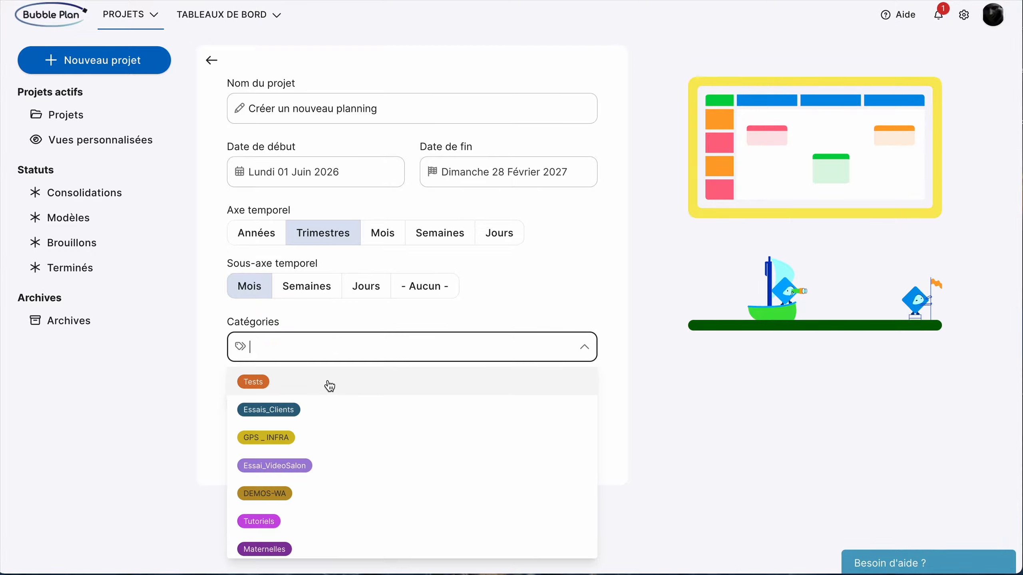
{"action": "type", "text": "hdg"}
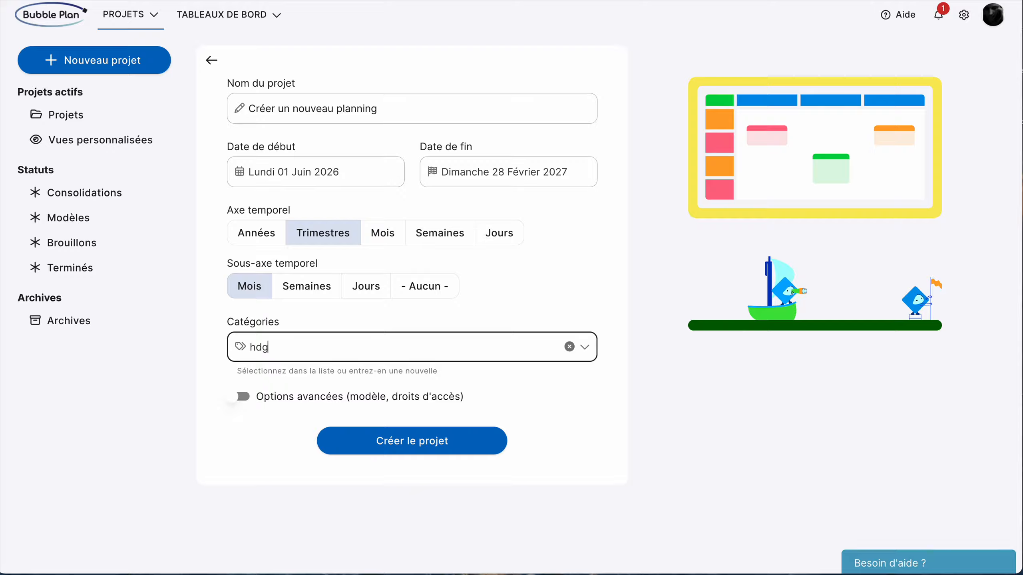
{"action": "key", "text": "BackSpace"}
{"action": "key", "text": "BackSpace"}
{"action": "key", "text": "BackSpace"}
{"action": "left_click", "coordinate": [269, 522]}
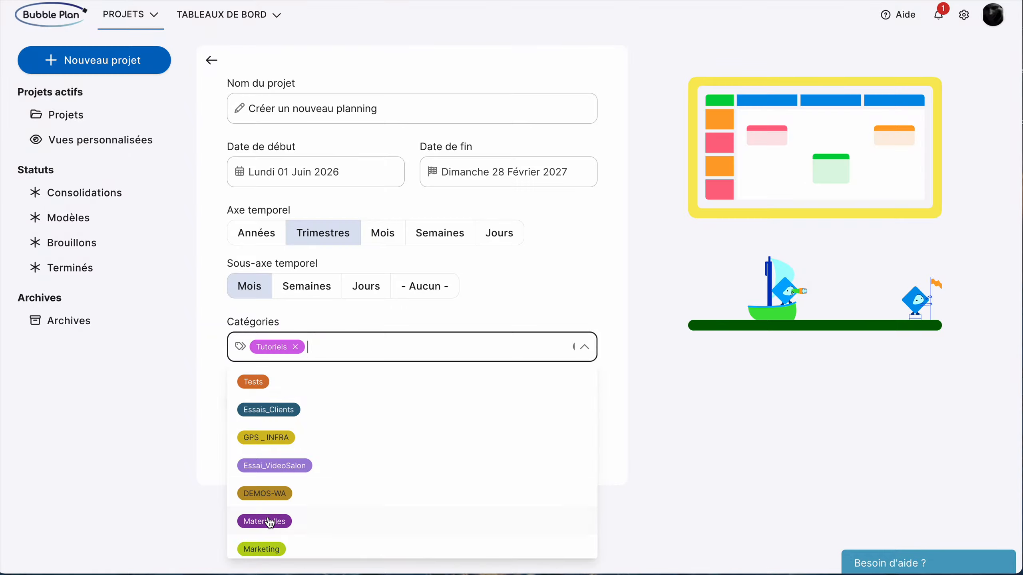
{"action": "left_click", "coordinate": [546, 288]}
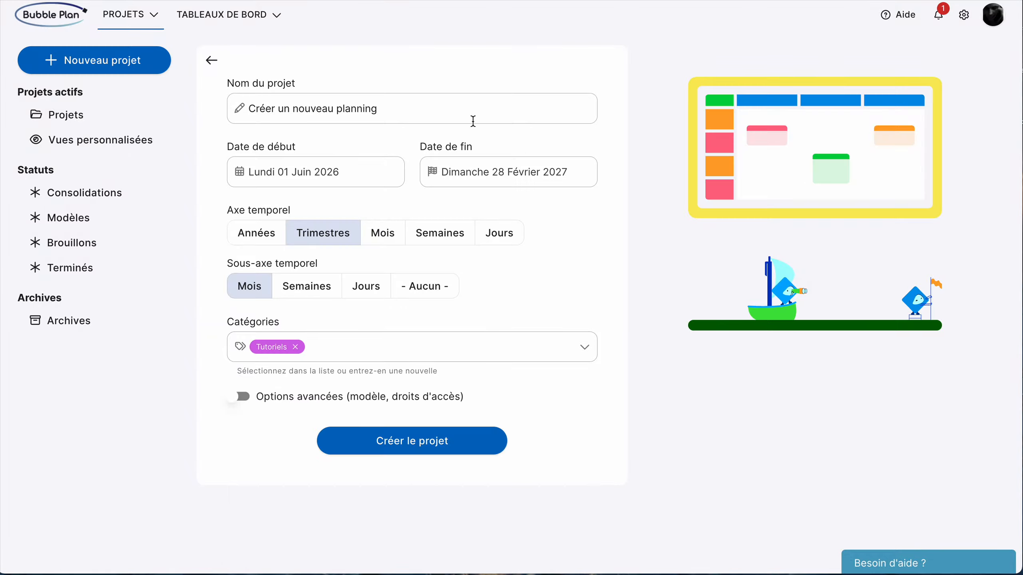
{"action": "left_click", "coordinate": [406, 447]}
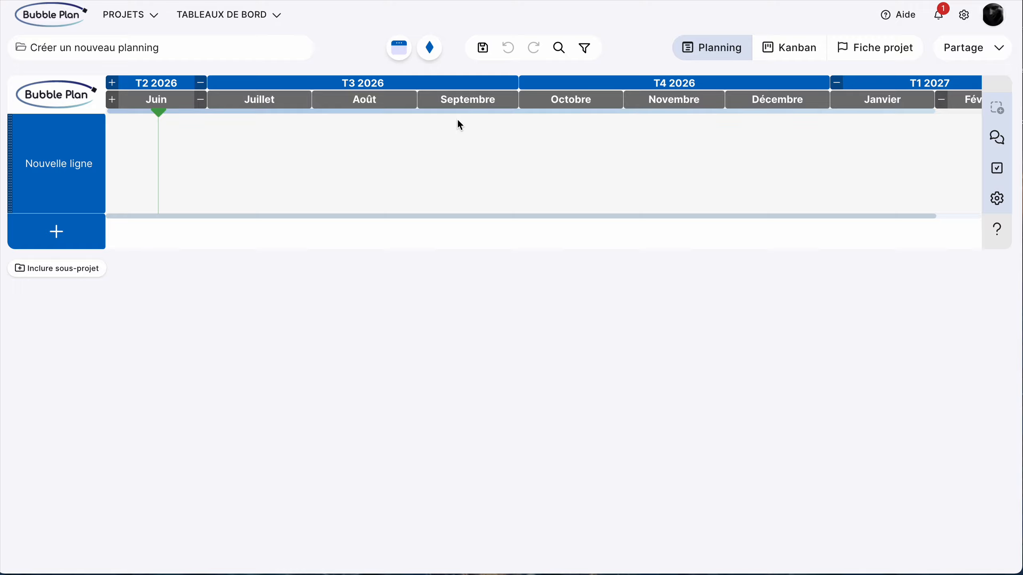
- View the project as a Kanban board and return to the planning view
{"action": "left_click", "coordinate": [790, 51]}
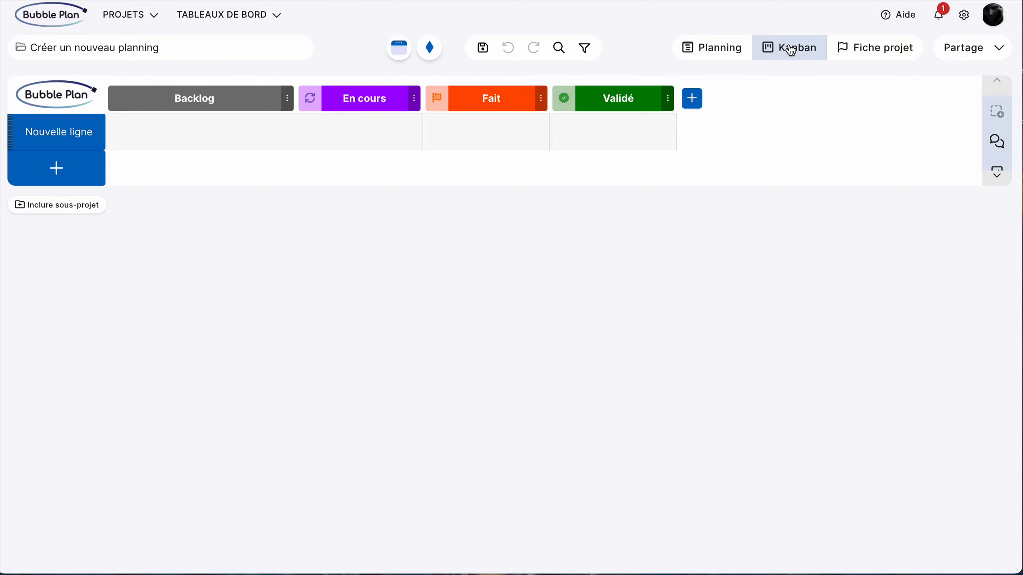
{"action": "left_click", "coordinate": [727, 51]}
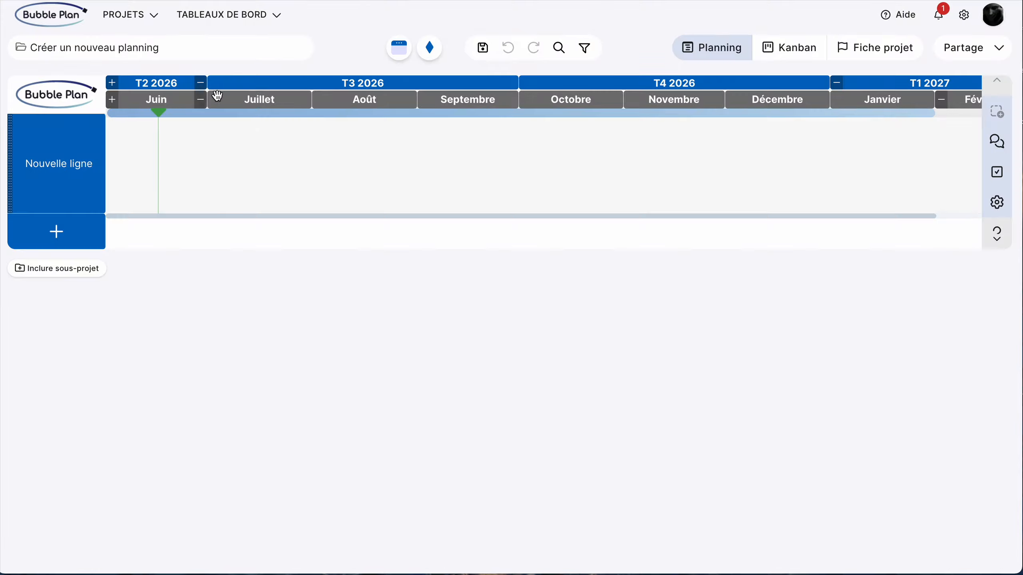
- Add and remove quarters and months at the timeline's ends so it runs from July 2026 to February 2027
{"action": "left_click", "coordinate": [114, 86]}
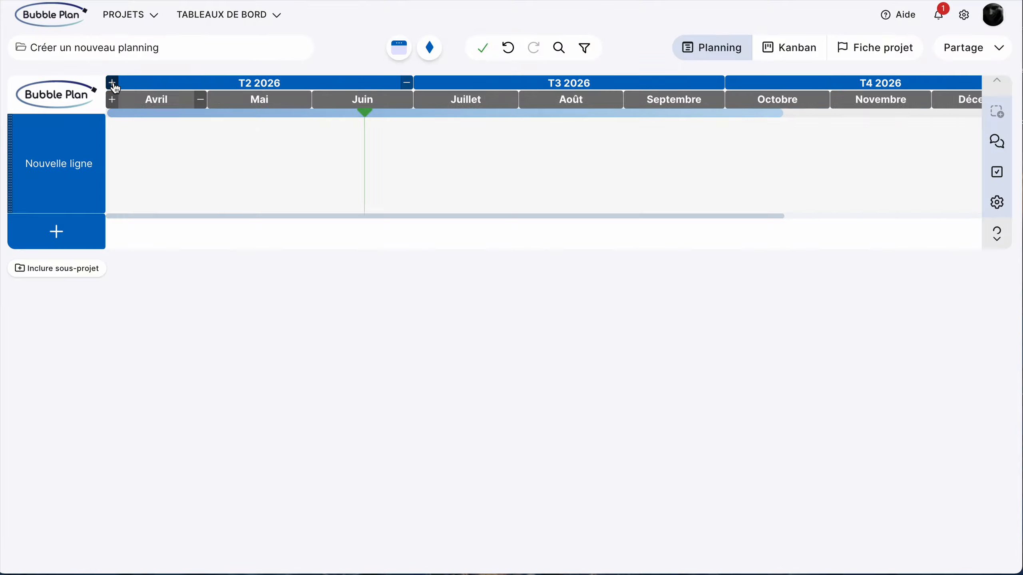
{"action": "left_click", "coordinate": [409, 83]}
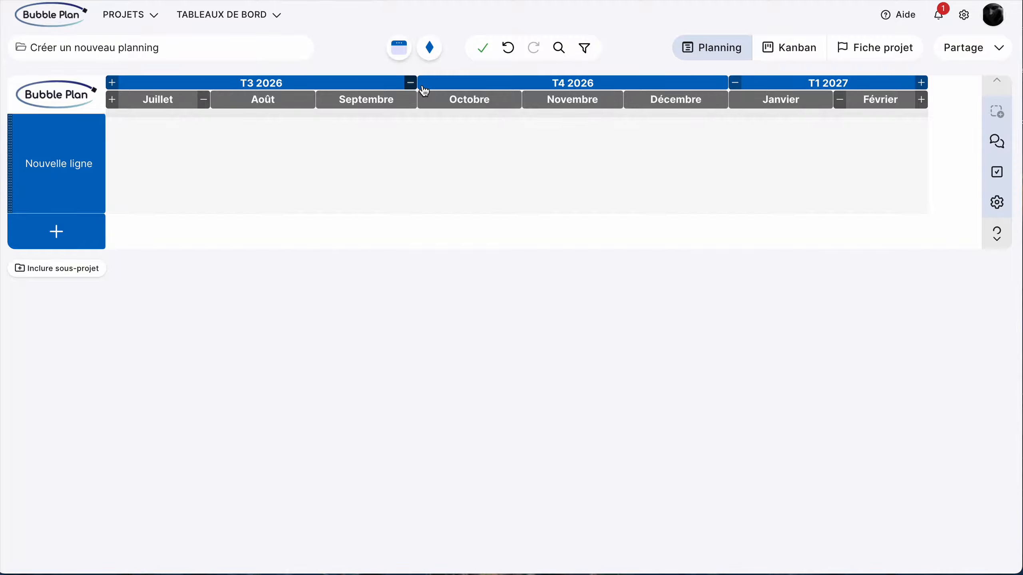
{"action": "left_click", "coordinate": [922, 83]}
{"action": "left_click", "coordinate": [686, 89]}
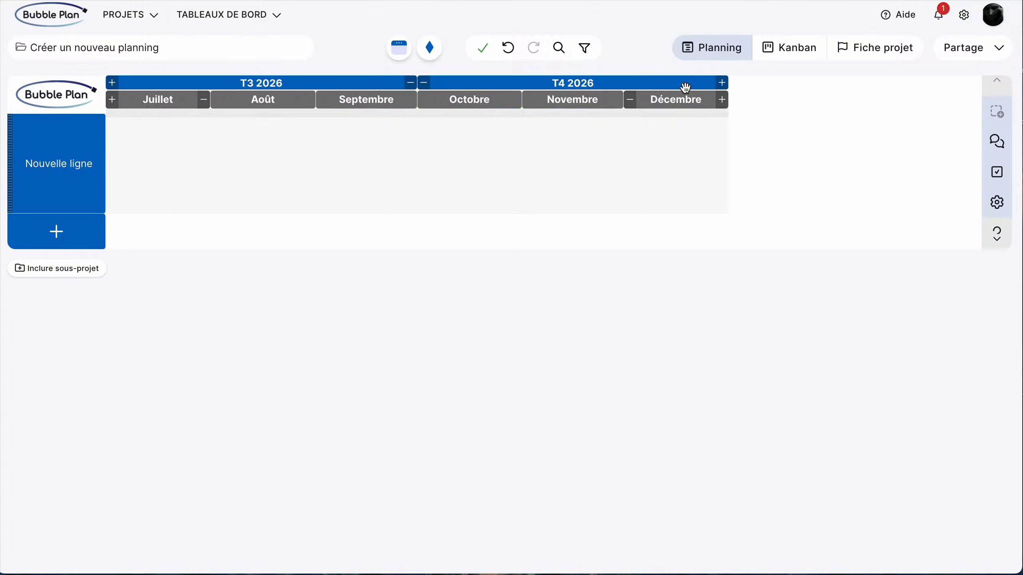
{"action": "left_click", "coordinate": [722, 100]}
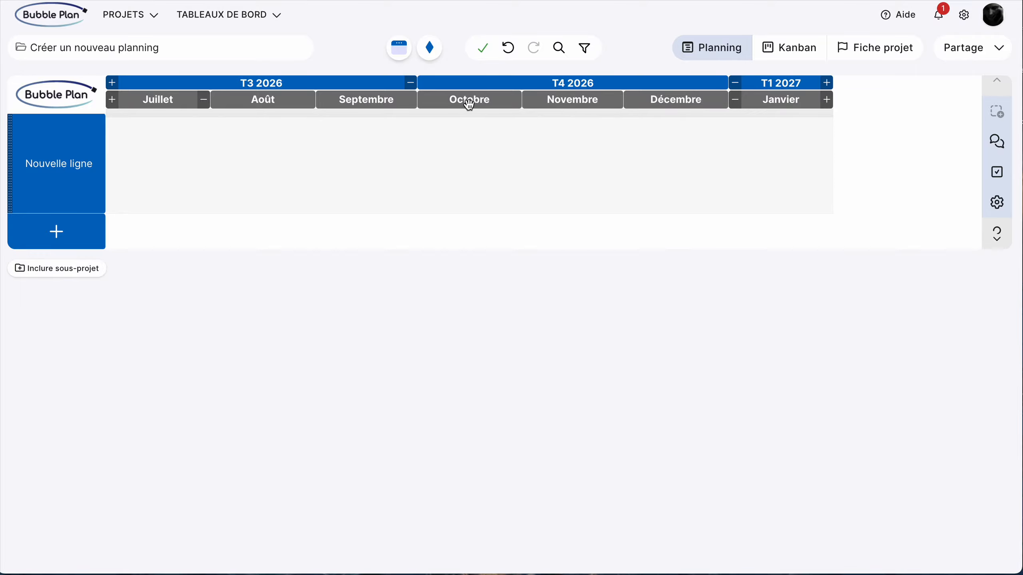
{"action": "left_click", "coordinate": [826, 100]}
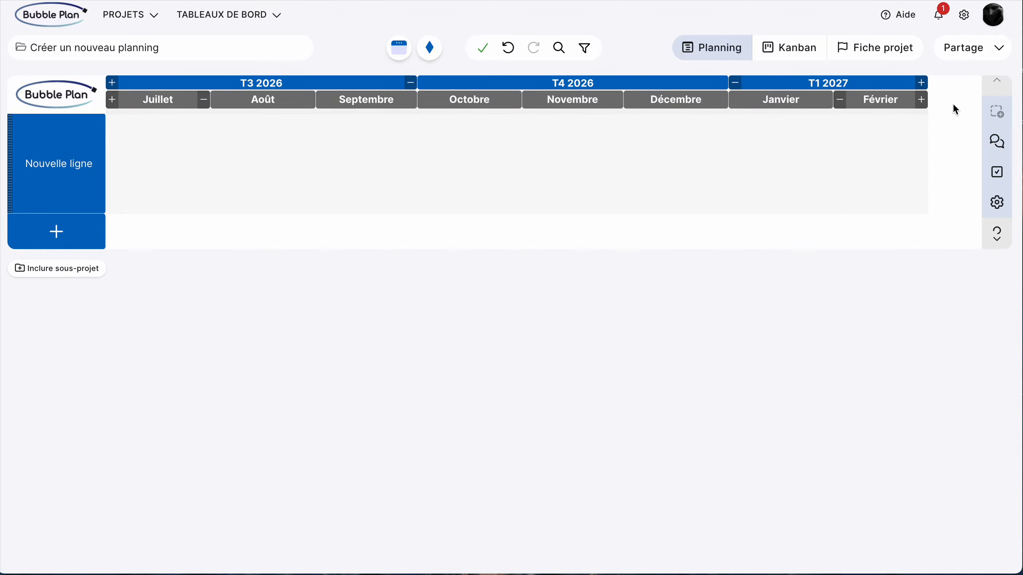
- Examine the timeline's scale and column width options, and the time axis settings of the planning
{"action": "left_click", "coordinate": [453, 88]}
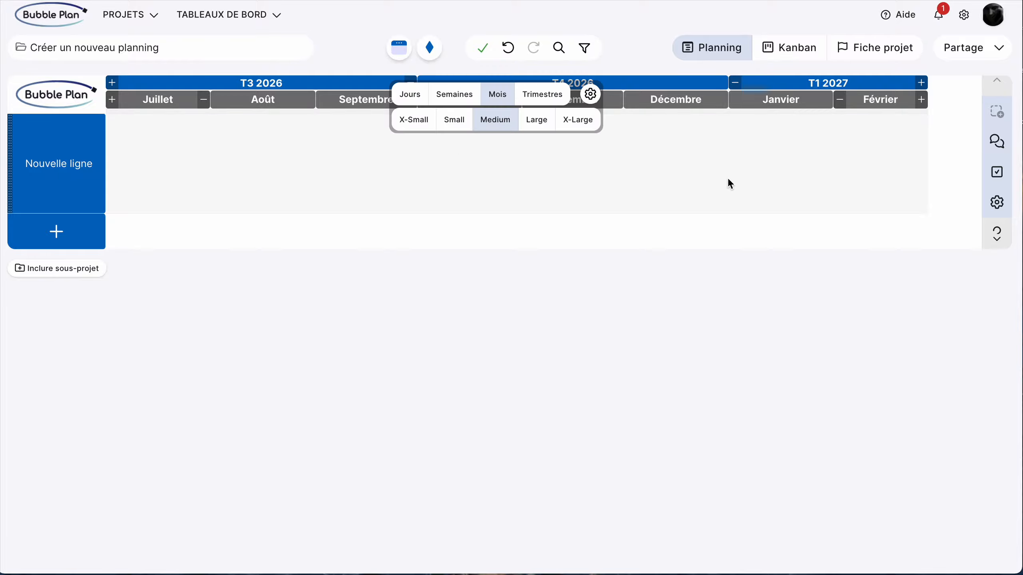
{"action": "left_click", "coordinate": [742, 183]}
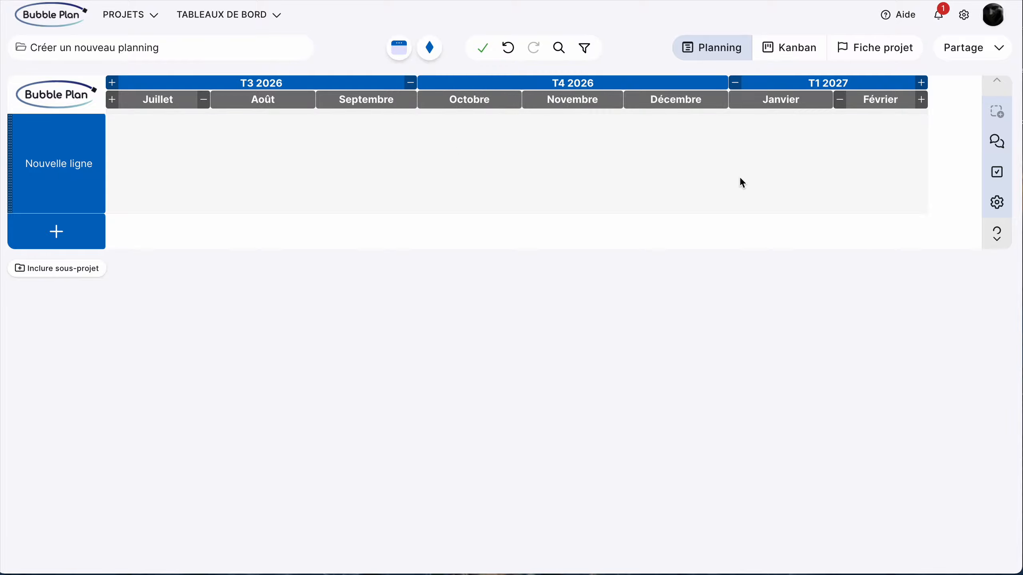
{"action": "left_click", "coordinate": [1001, 206]}
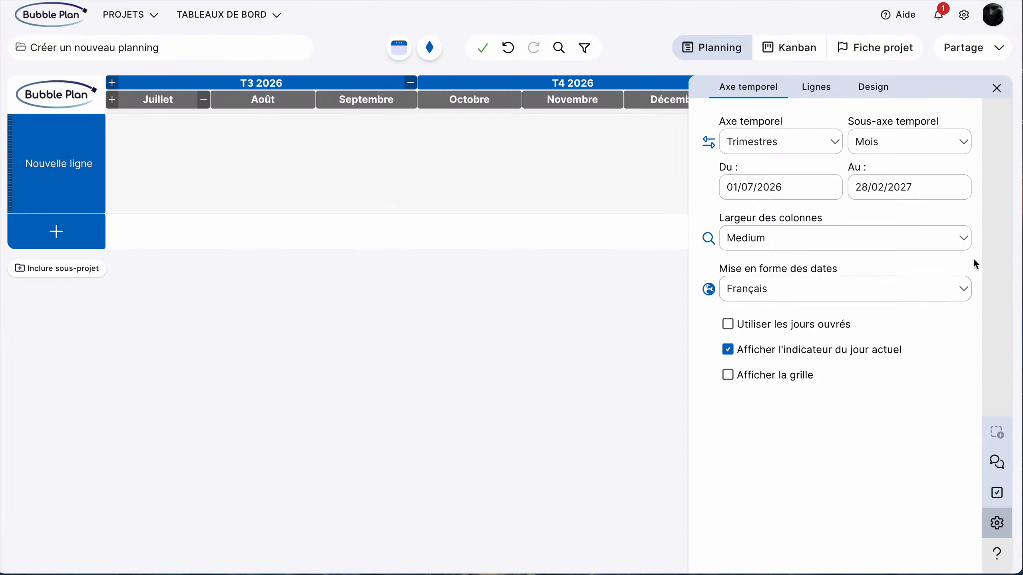
{"action": "left_click", "coordinate": [999, 88]}
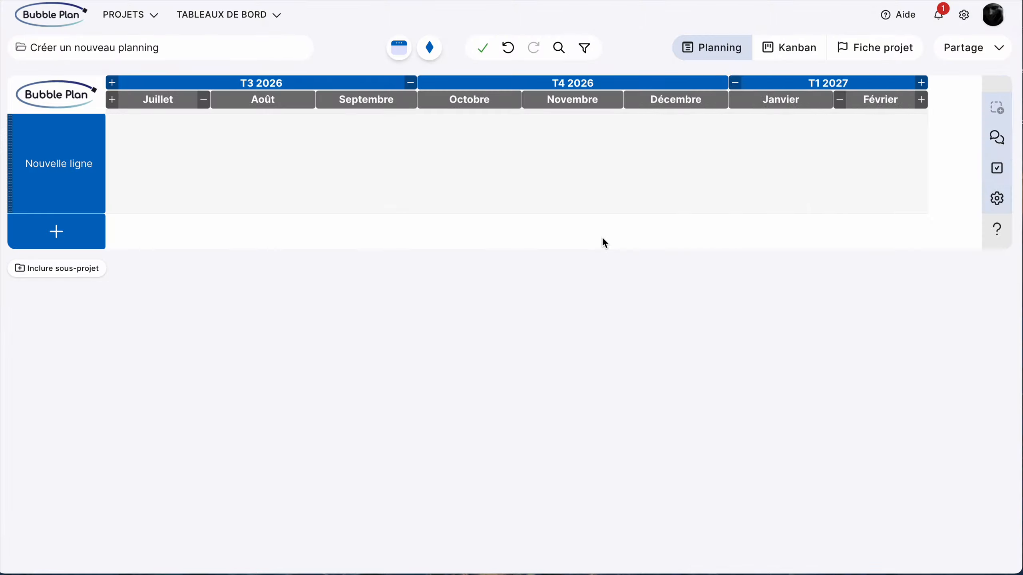
- Add three new lines below the existing one and colour the fourth line teal blue
{"action": "mouse_move", "coordinate": [38, 187]}
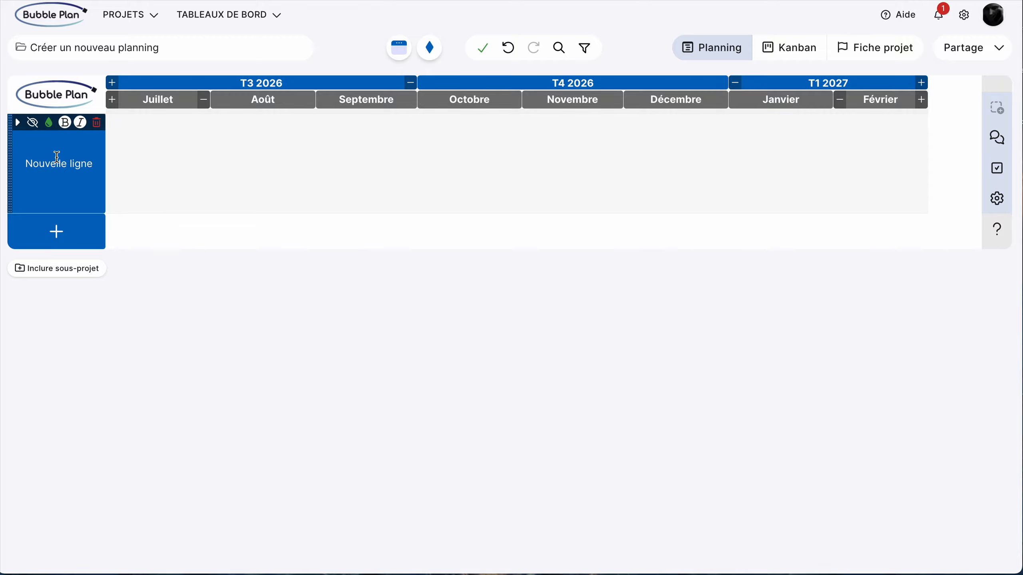
{"action": "left_click", "coordinate": [56, 232]}
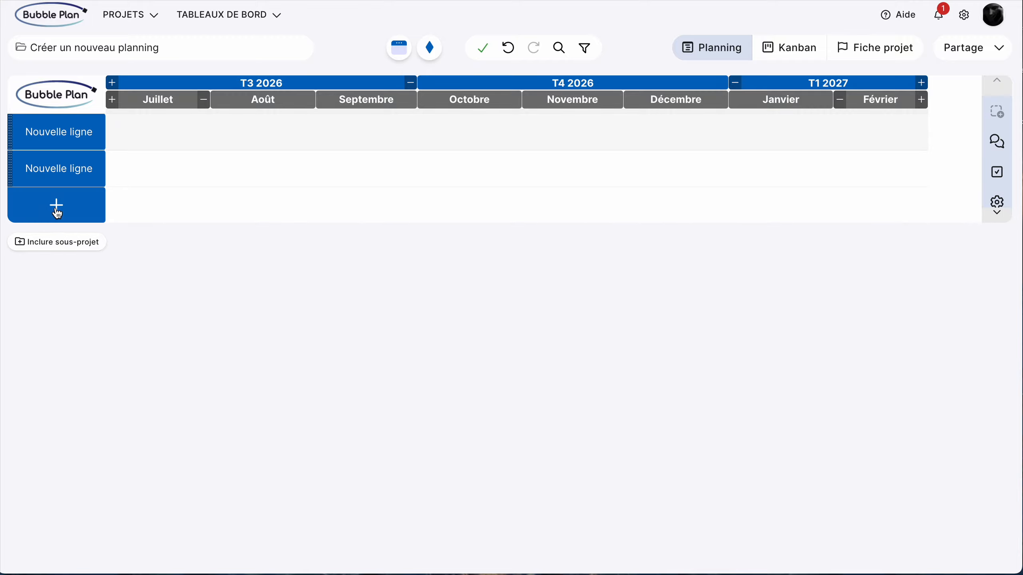
{"action": "left_click", "coordinate": [57, 213]}
{"action": "left_click", "coordinate": [60, 244]}
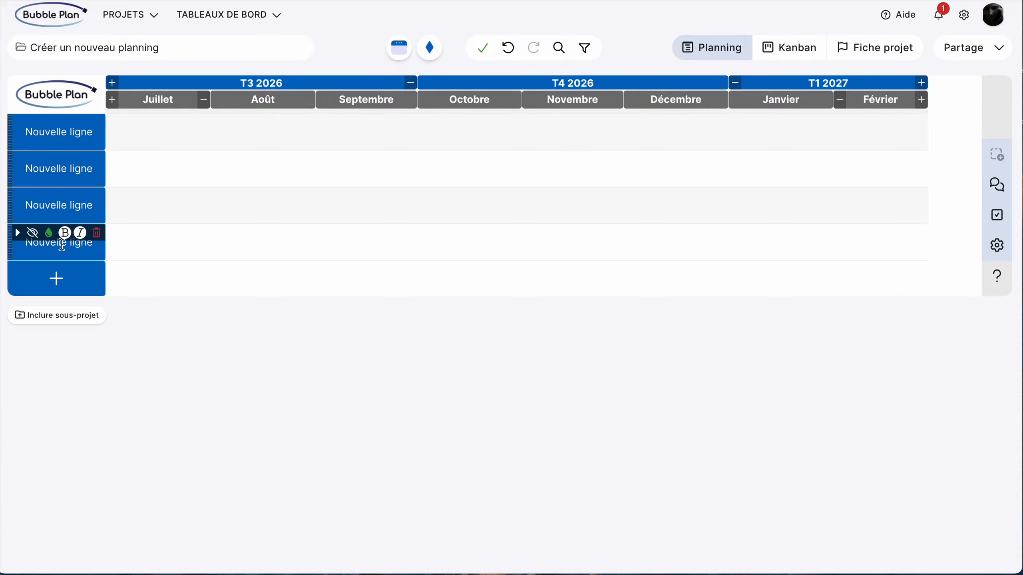
{"action": "left_click", "coordinate": [49, 233]}
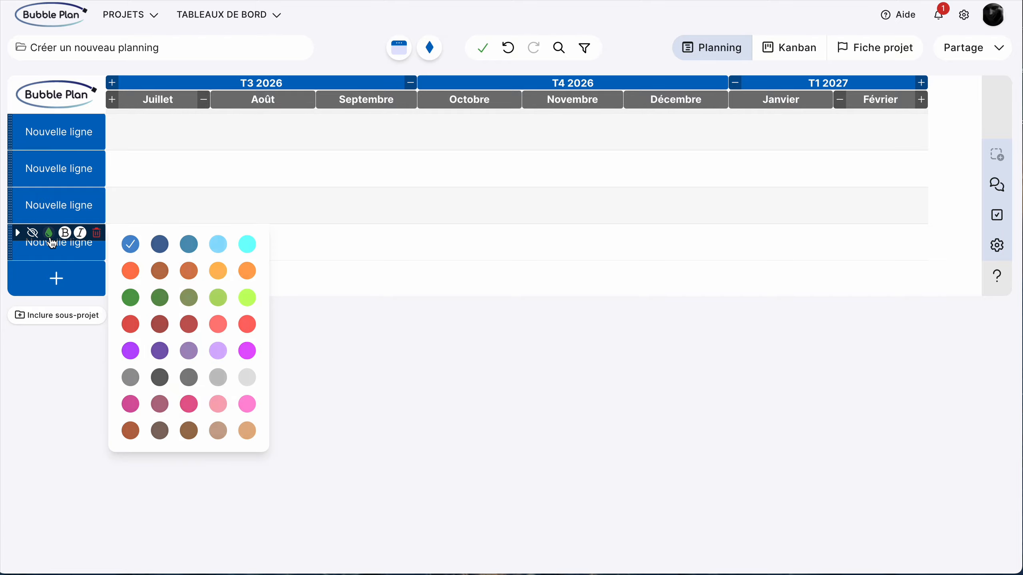
{"action": "left_click", "coordinate": [189, 244]}
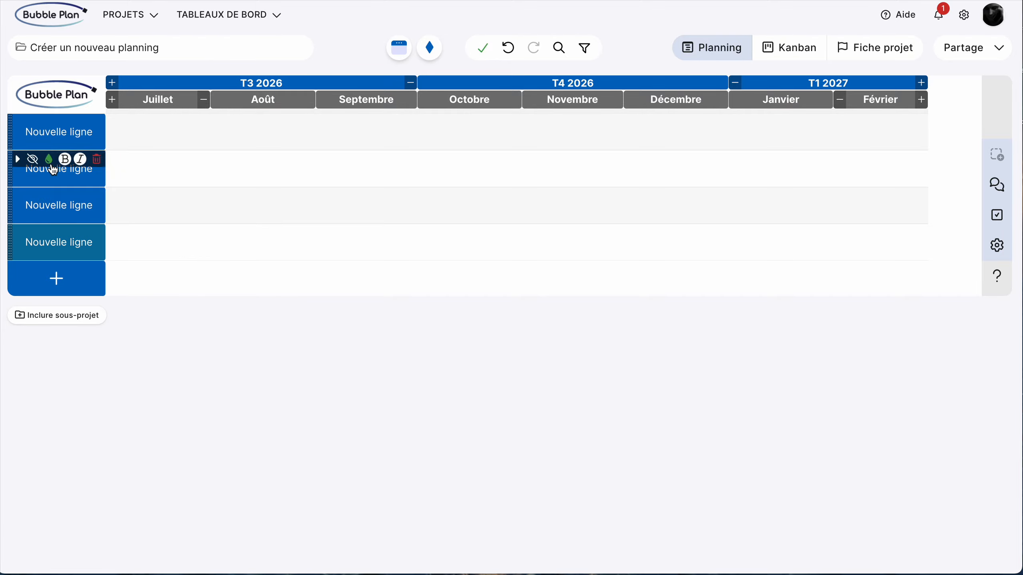
- Colour the second line orange, and rename the third line TITRE in bold
{"action": "left_click", "coordinate": [49, 159]}
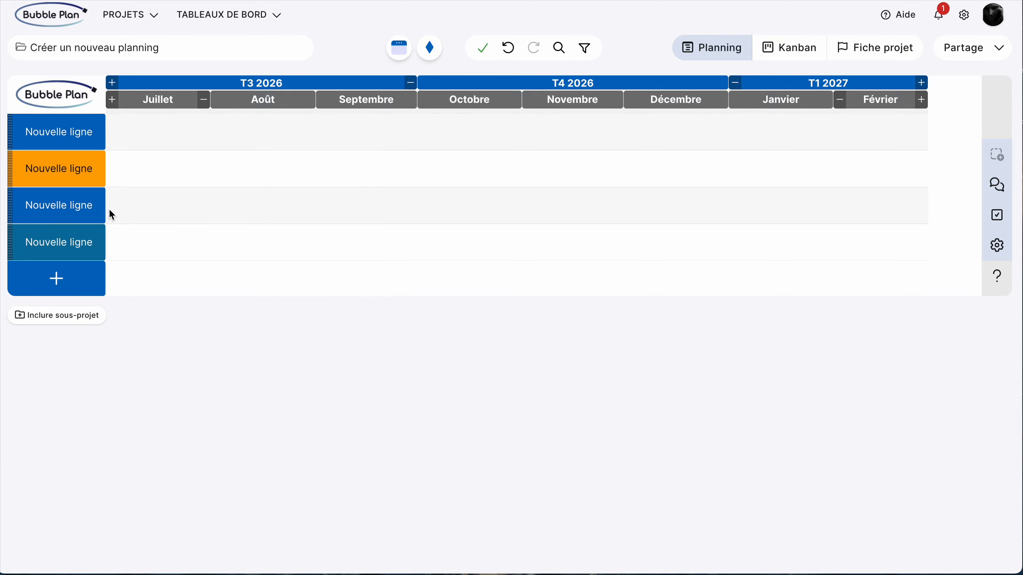
{"action": "left_click", "coordinate": [66, 207]}
{"action": "left_click_drag", "start_coordinate": [25, 205], "coordinate": [96, 206]}
{"action": "type", "text": "TITRE"}
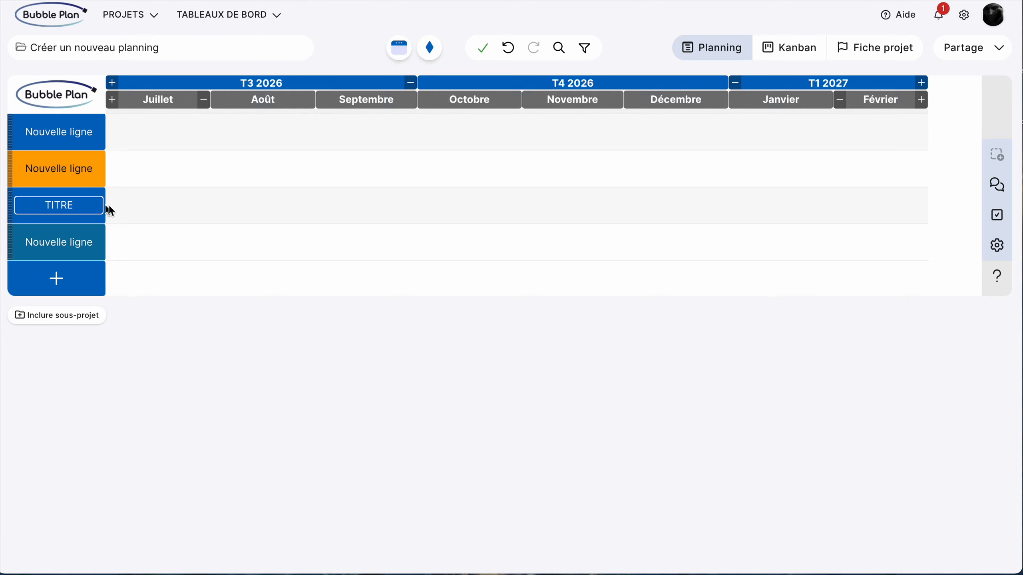
{"action": "left_click", "coordinate": [153, 206]}
{"action": "mouse_move", "coordinate": [65, 198]}
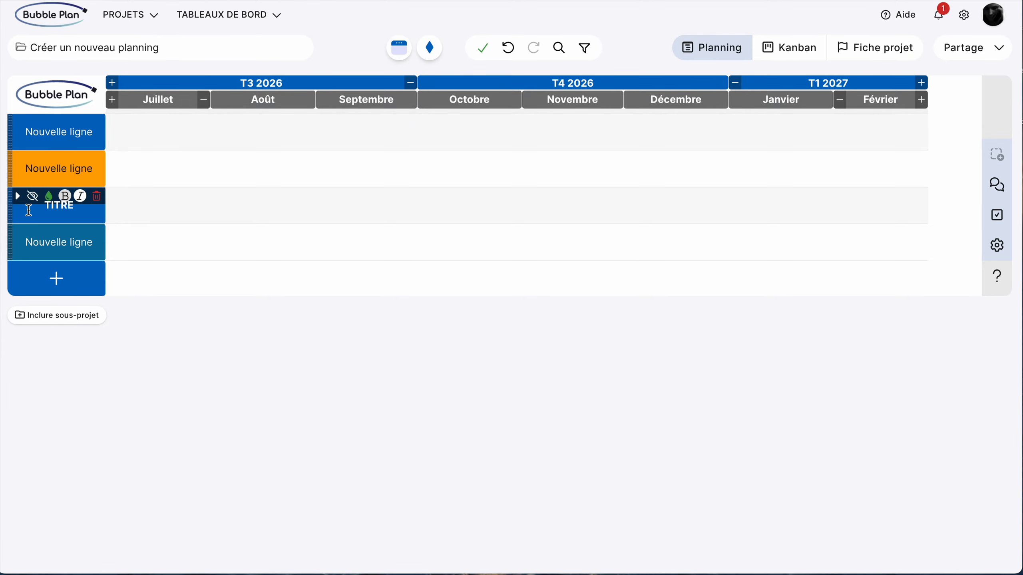
- Collapse the TITRE line and expand it again
{"action": "left_click", "coordinate": [33, 197]}
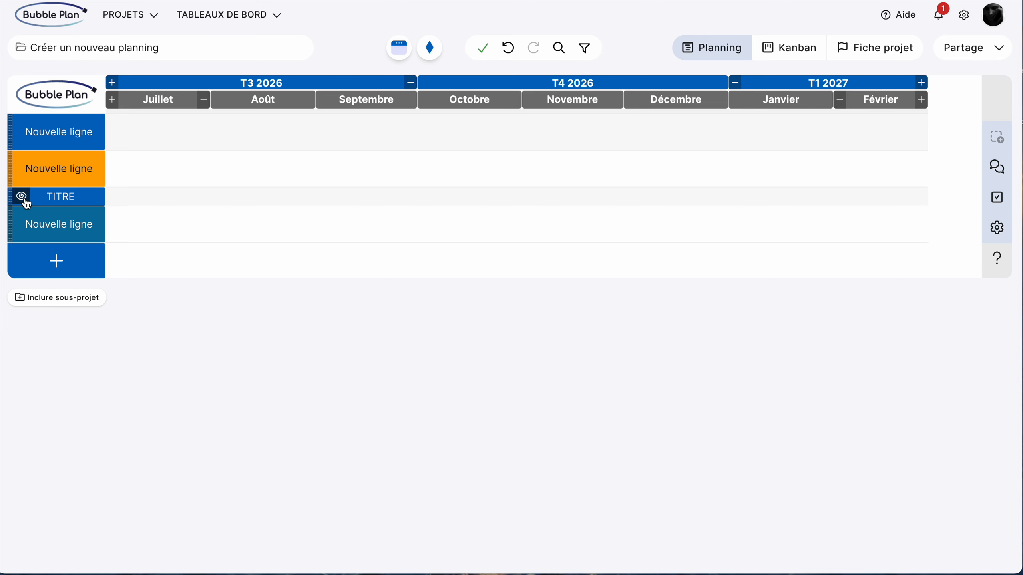
{"action": "left_click", "coordinate": [21, 197]}
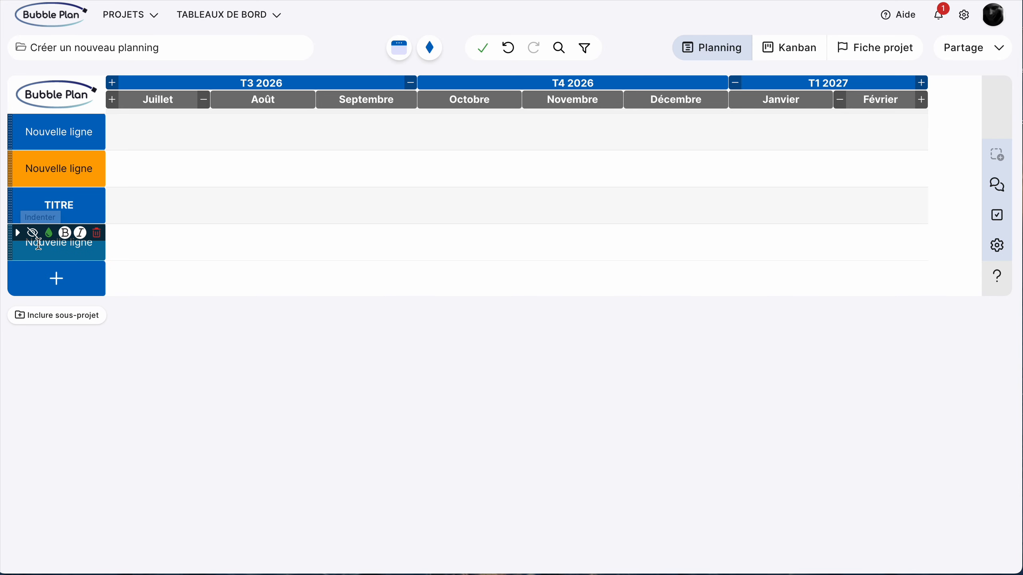
- Indent the teal fourth line beneath TITRE and rename it SOUS-TITRE
{"action": "left_click", "coordinate": [20, 235]}
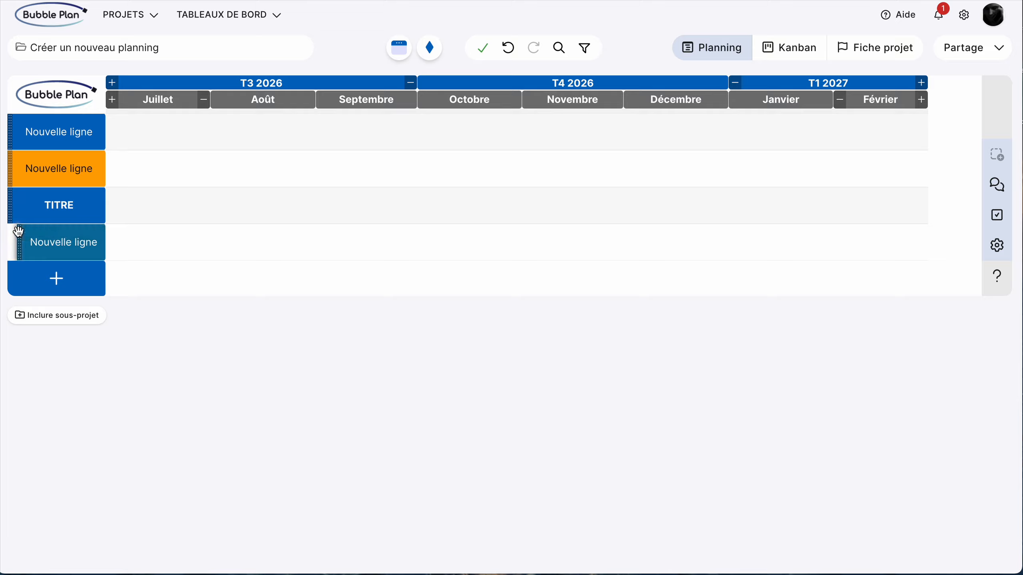
{"action": "left_click", "coordinate": [70, 243]}
{"action": "triple_click", "coordinate": [70, 244]}
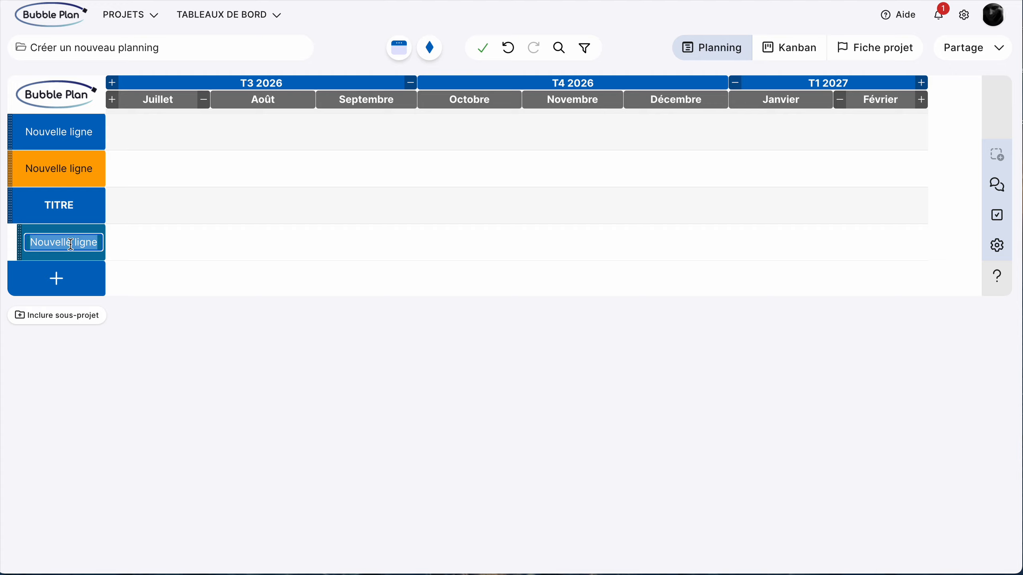
{"action": "type", "text": "SOUS"}
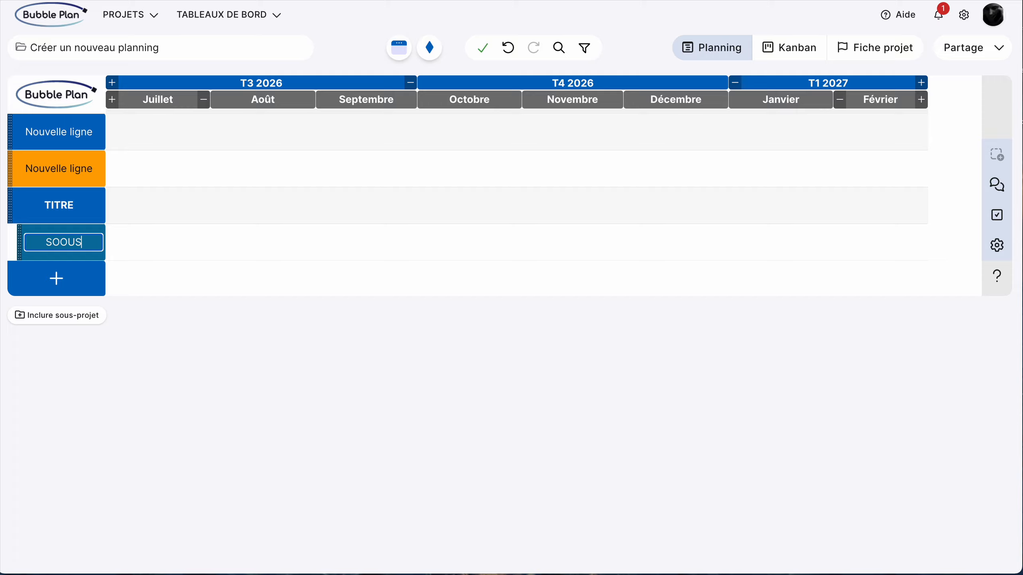
{"action": "key", "text": "BackSpace"}
{"action": "key", "text": "BackSpace"}
{"action": "type", "text": "US-TITRE"}
{"action": "left_click", "coordinate": [184, 242]}
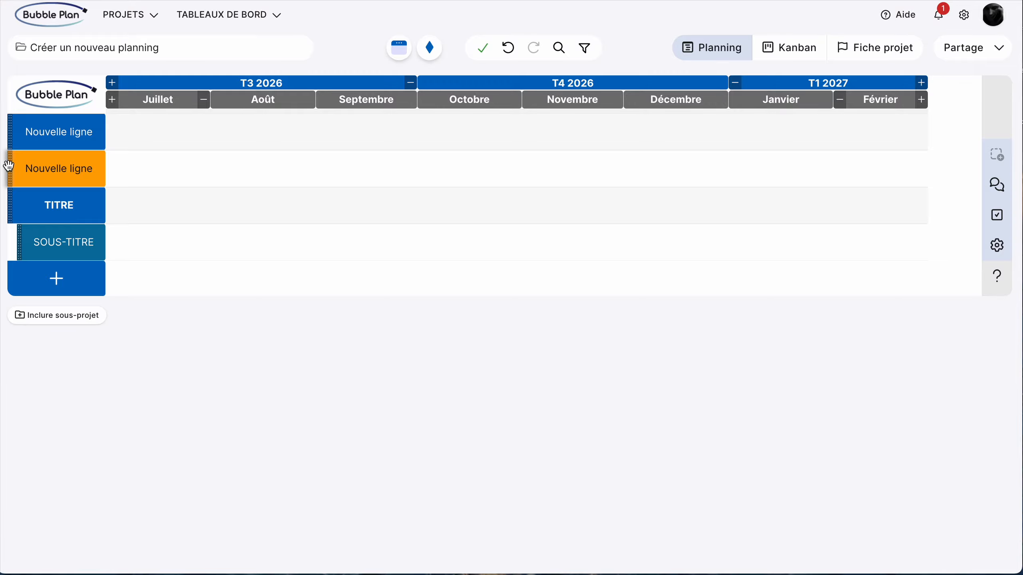
- Reorder the lines so the orange line and the unnamed blue line follow SOUS-TITRE, in that order
{"action": "left_click_drag", "start_coordinate": [8, 165], "coordinate": [11, 242]}
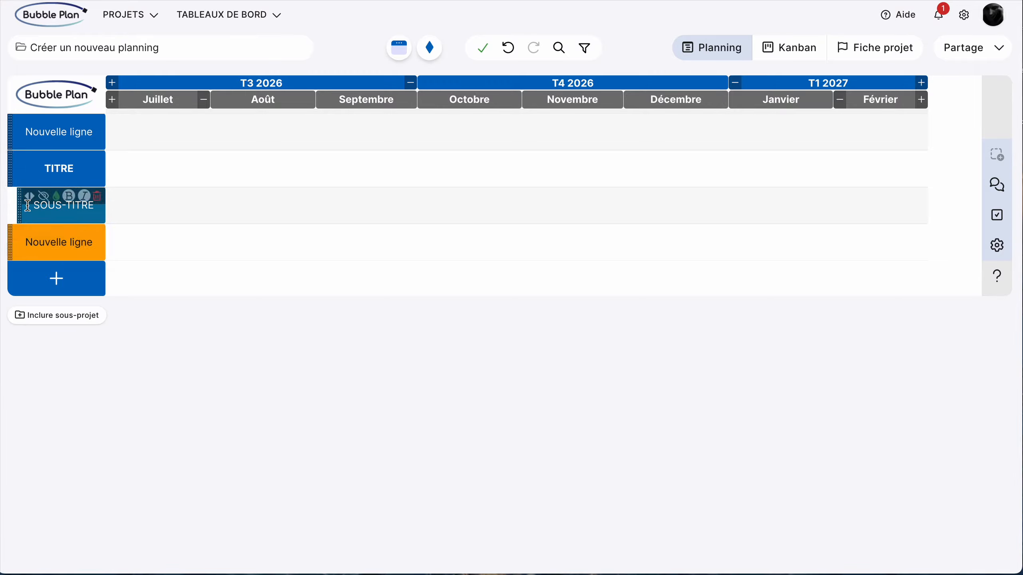
{"action": "left_click_drag", "start_coordinate": [11, 132], "coordinate": [11, 241]}
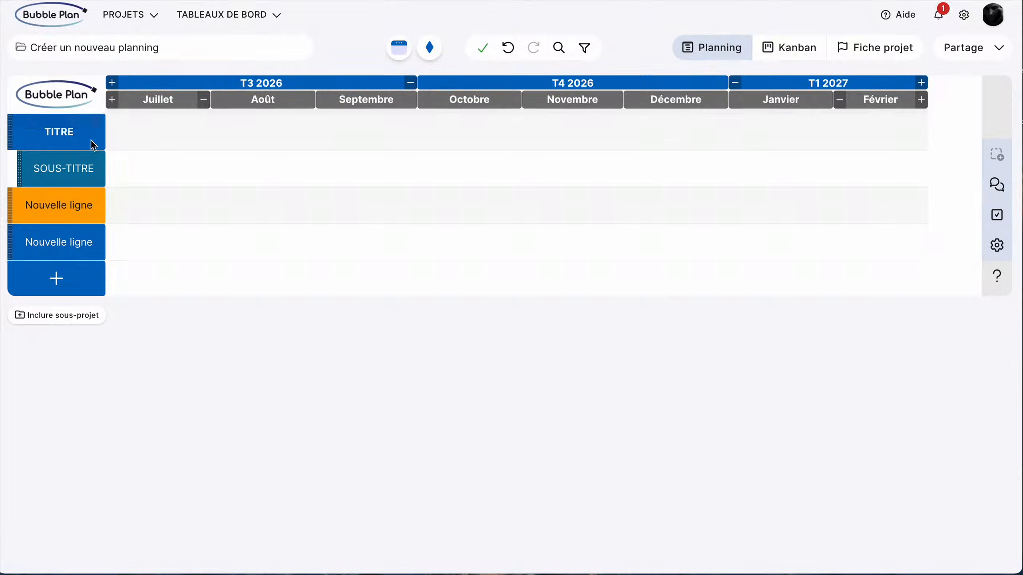
- Rename the TITRE line JALONS CLES and its indented sub-line SYNTHESE PMO
{"action": "left_click", "coordinate": [64, 132]}
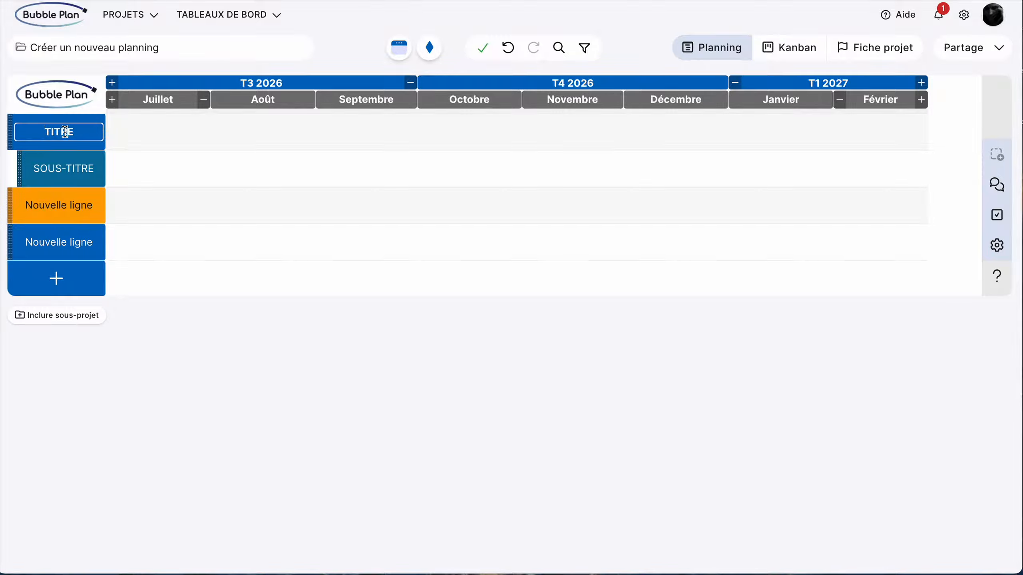
{"action": "double_click", "coordinate": [65, 132]}
{"action": "type", "text": "JALONS CLES"}
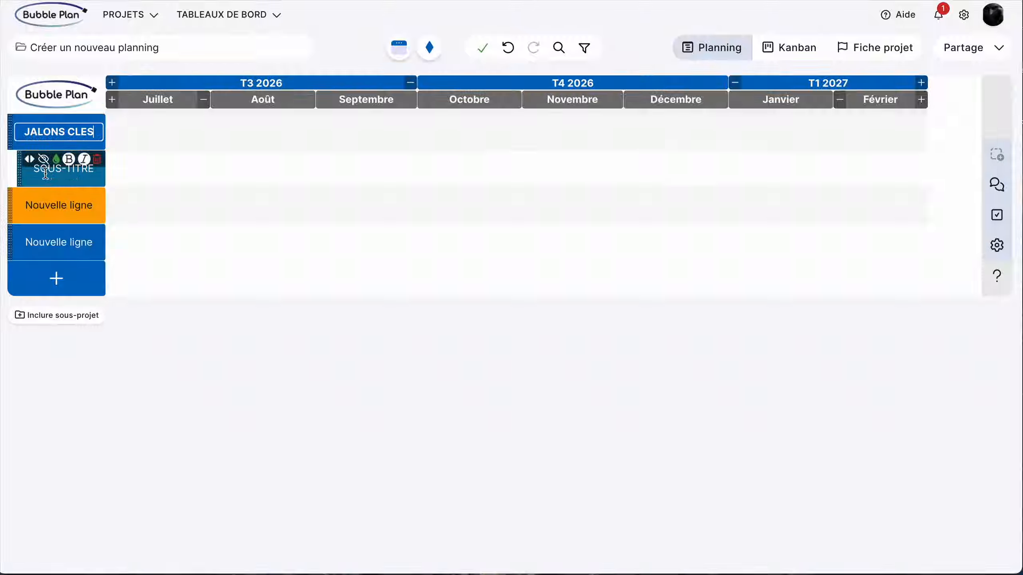
{"action": "left_click", "coordinate": [73, 171]}
{"action": "double_click", "coordinate": [72, 171]}
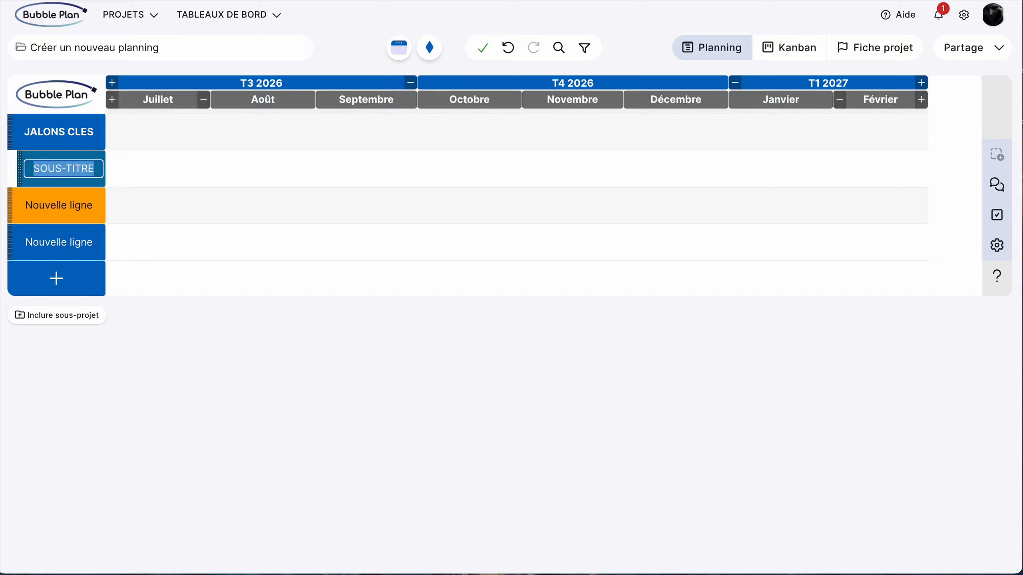
{"action": "type", "text": "SYNTHESE PMO"}
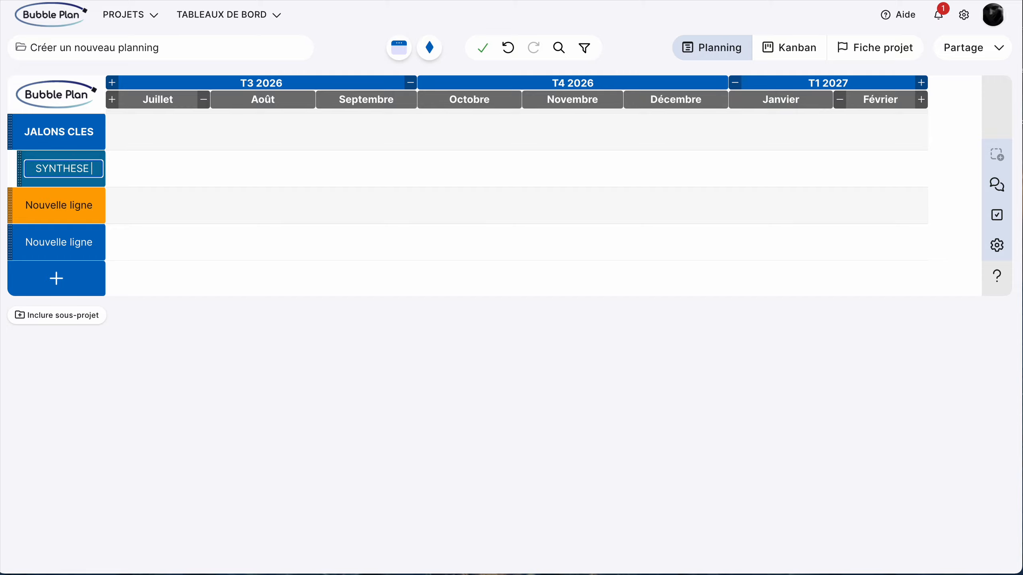
- Rename the orange line PHASE A and the blue line below it PHASE B
{"action": "left_click", "coordinate": [57, 210]}
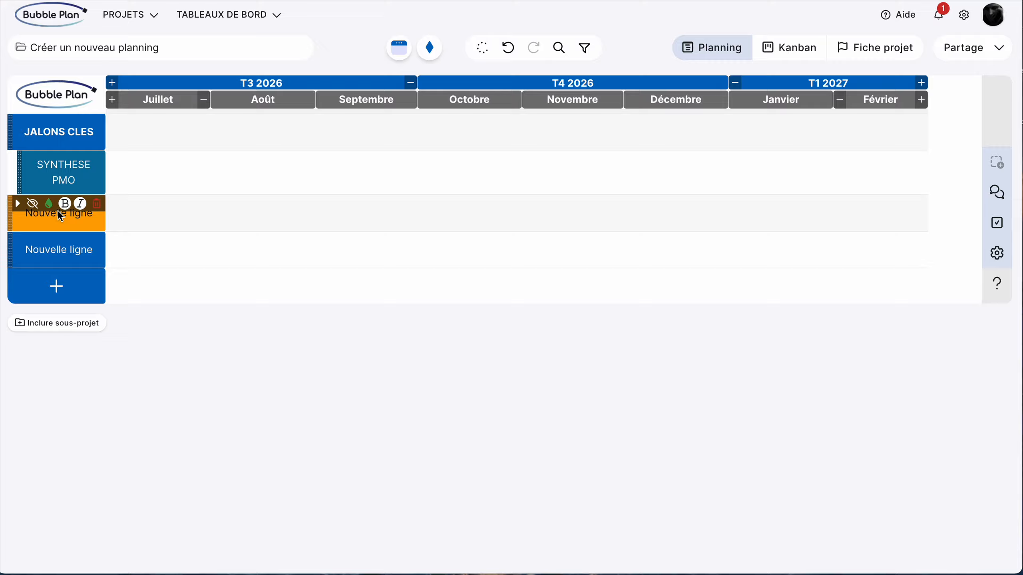
{"action": "double_click", "coordinate": [59, 215]}
{"action": "type", "text": "<P"}
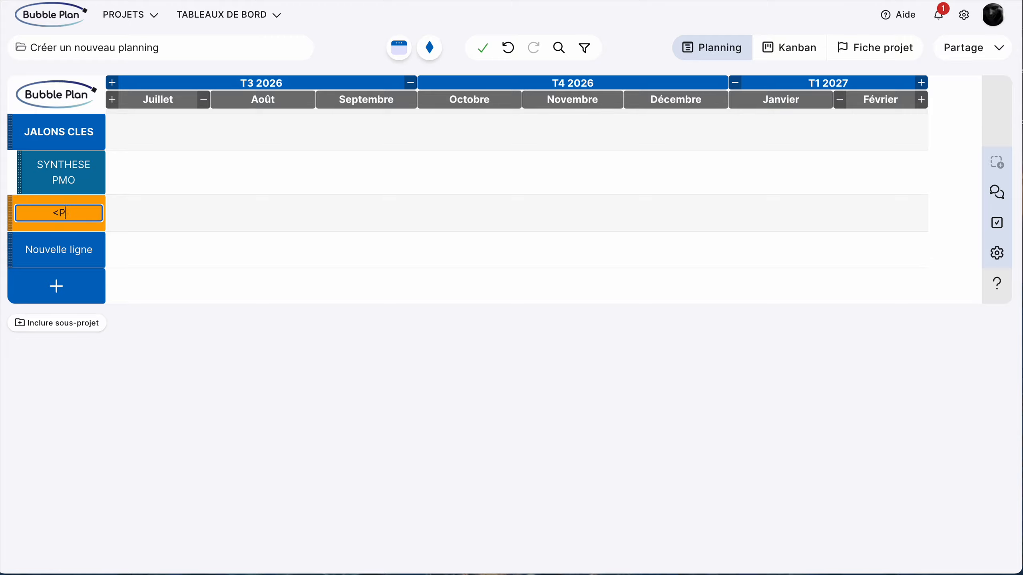
{"action": "key", "text": "BackSpace"}
{"action": "type", "text": "PHASE A"}
{"action": "left_click", "coordinate": [65, 251]}
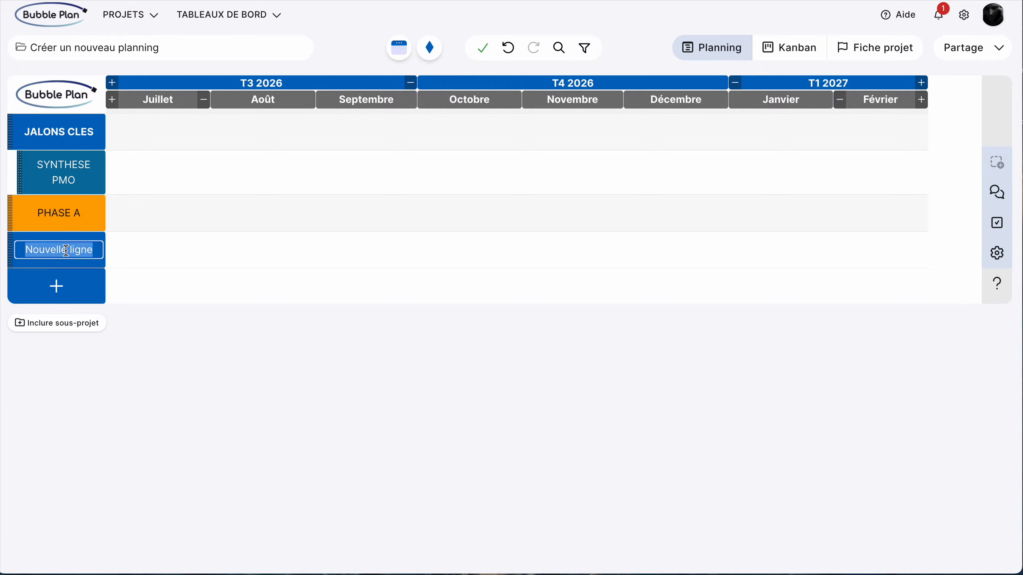
{"action": "type", "text": "PHASE B"}
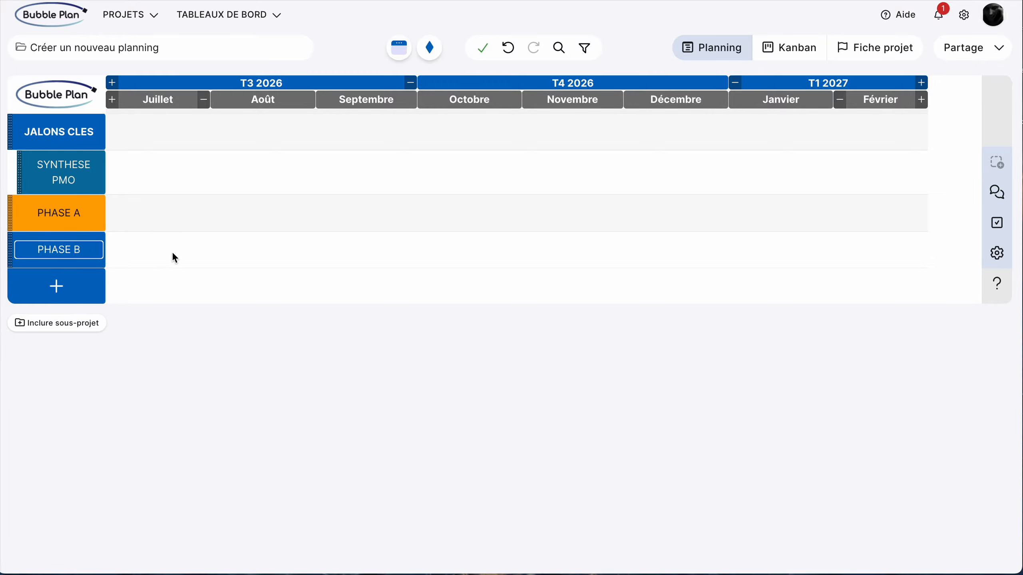
{"action": "left_click", "coordinate": [174, 258]}
- Delete the indented SYNTHESE PMO line from the planning
{"action": "mouse_move", "coordinate": [36, 165]}
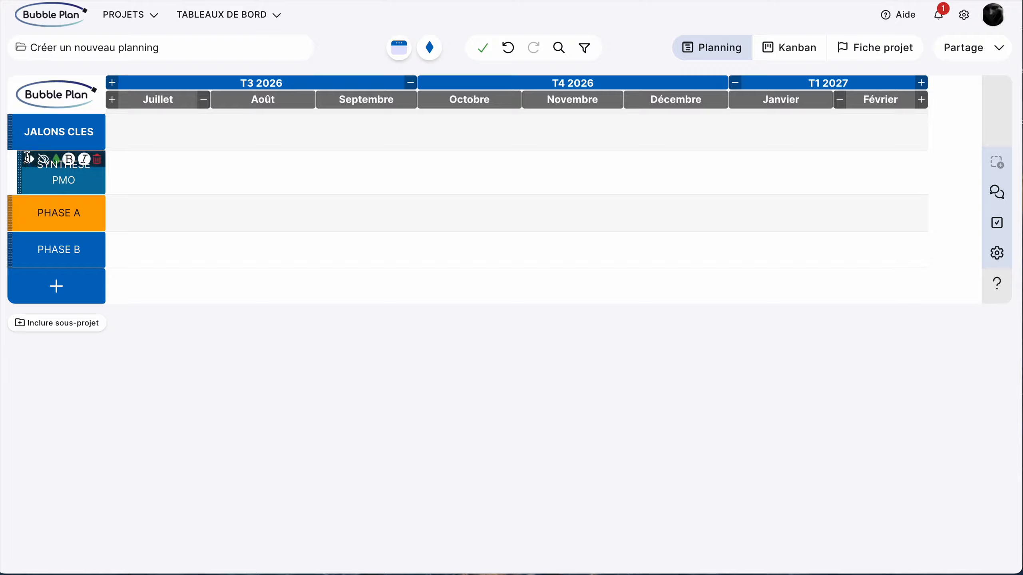
{"action": "double_click", "coordinate": [75, 179]}
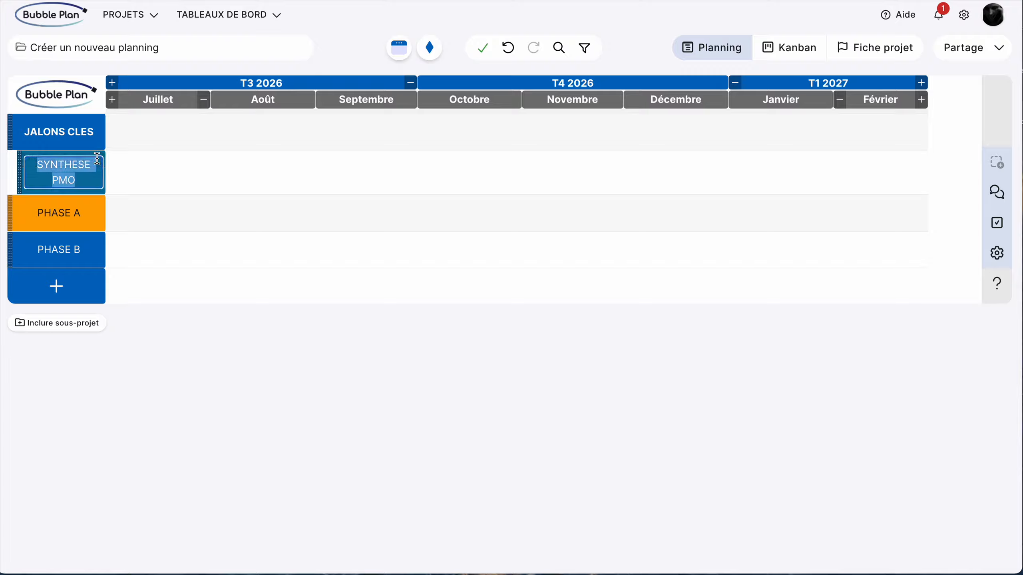
{"action": "left_click", "coordinate": [22, 167]}
{"action": "left_click", "coordinate": [86, 160]}
{"action": "key", "text": "Escape"}
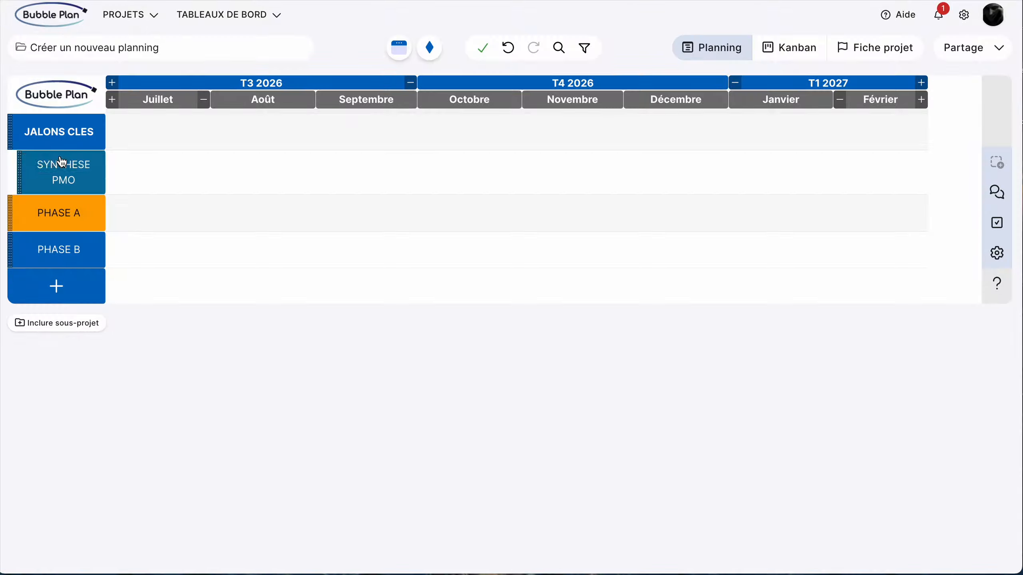
{"action": "left_click", "coordinate": [97, 160]}
{"action": "left_click", "coordinate": [216, 206]}
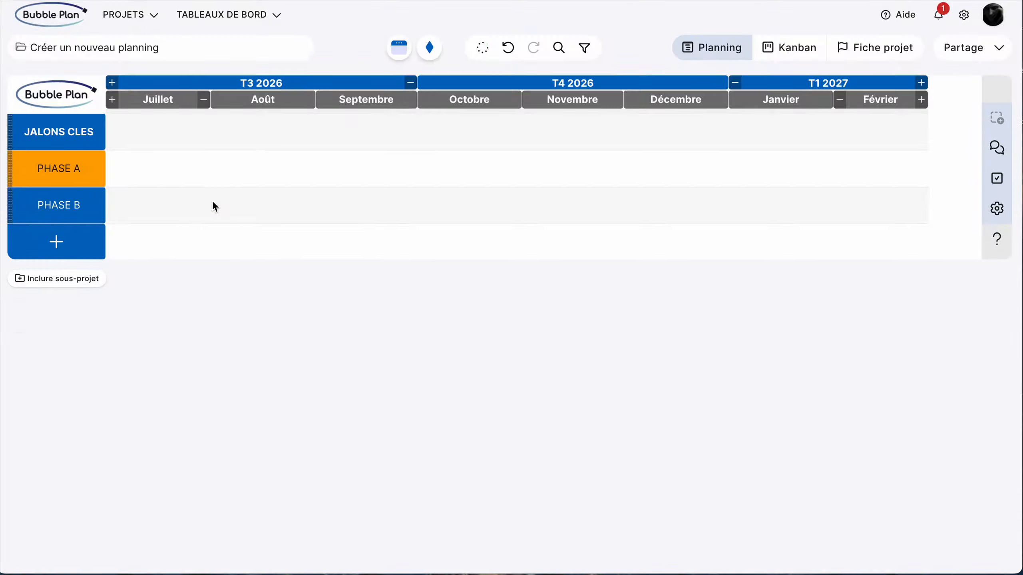
- Rename all three remaining lines CANAL COM
{"action": "left_click", "coordinate": [57, 134]}
{"action": "key", "text": "BackSpace"}
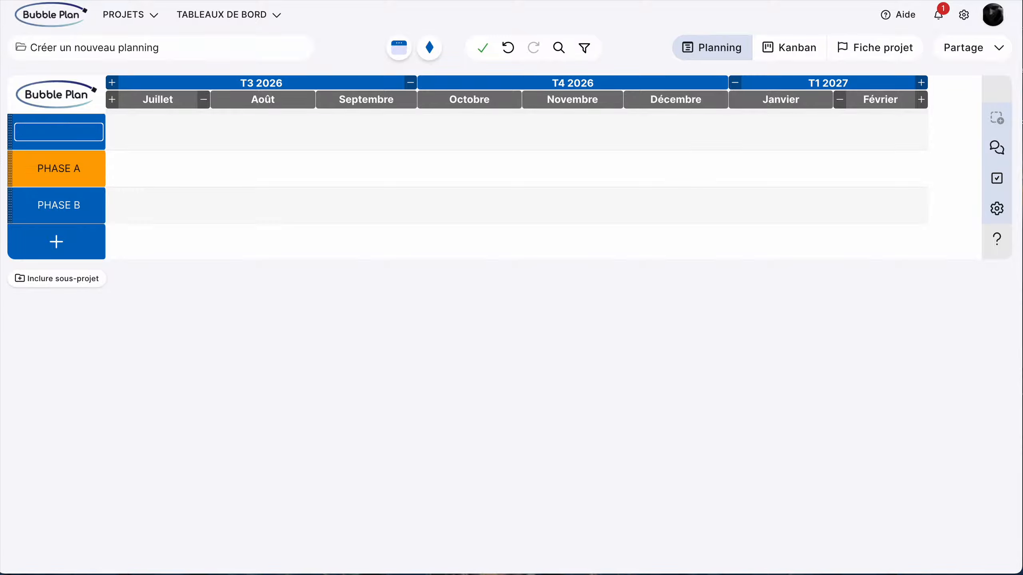
{"action": "type", "text": "CANAL COM"}
{"action": "left_click", "coordinate": [61, 171]}
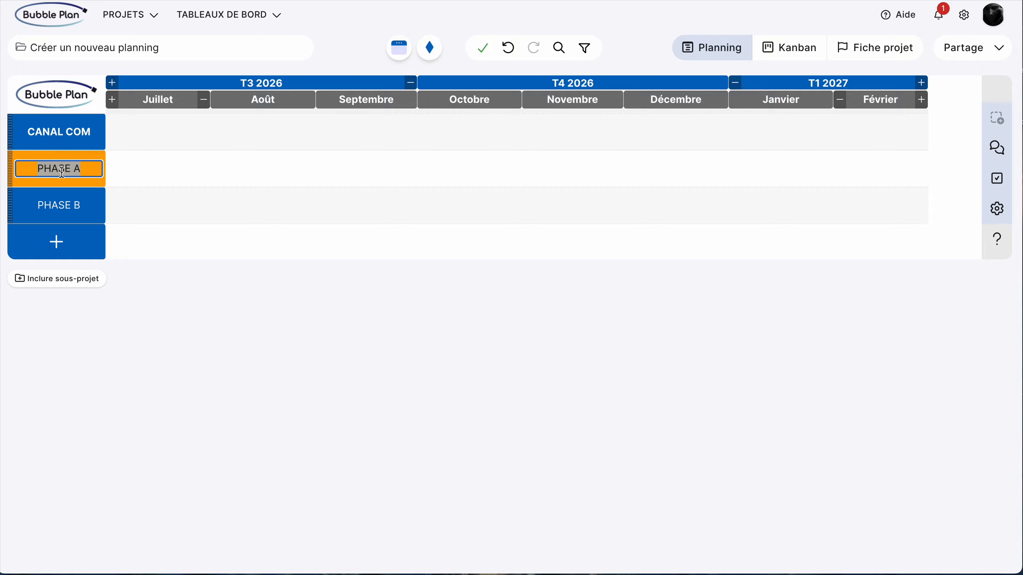
{"action": "type", "text": "CANAL COM"}
{"action": "double_click", "coordinate": [64, 206]}
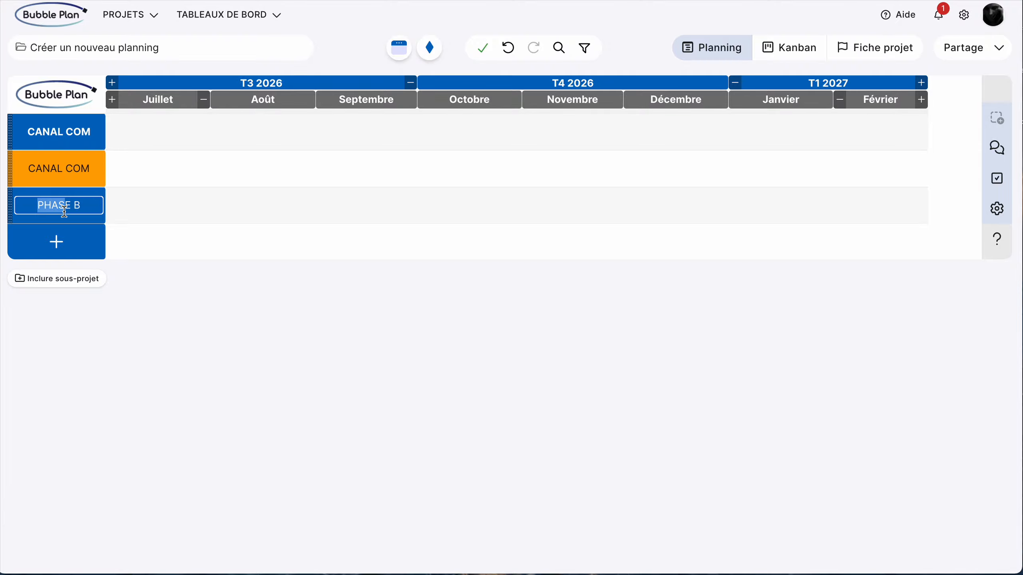
{"action": "key", "text": "ctrl+a"}
{"action": "key", "text": "BackSpace"}
{"action": "type", "text": "CANAL COM"}
- Rename the three lines DIGITAL, RS and PRINT, from first to last
{"action": "double_click", "coordinate": [86, 132]}
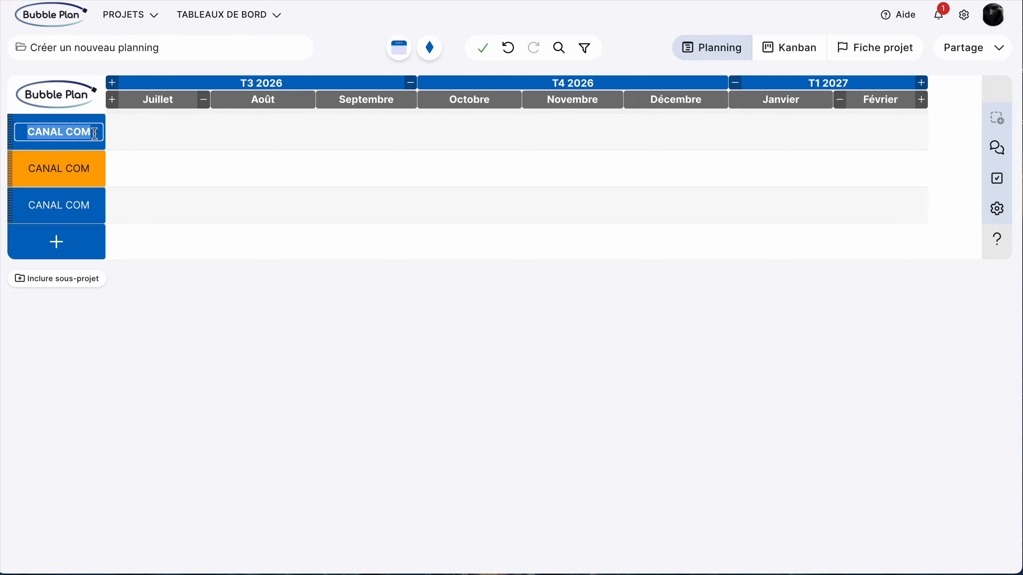
{"action": "type", "text": "DIGITAL"}
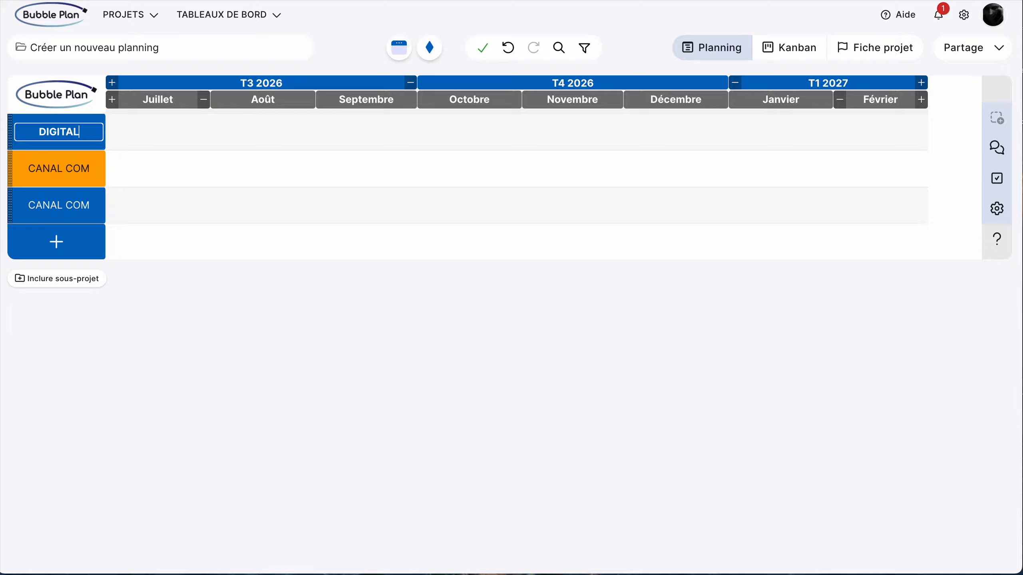
{"action": "double_click", "coordinate": [67, 176]}
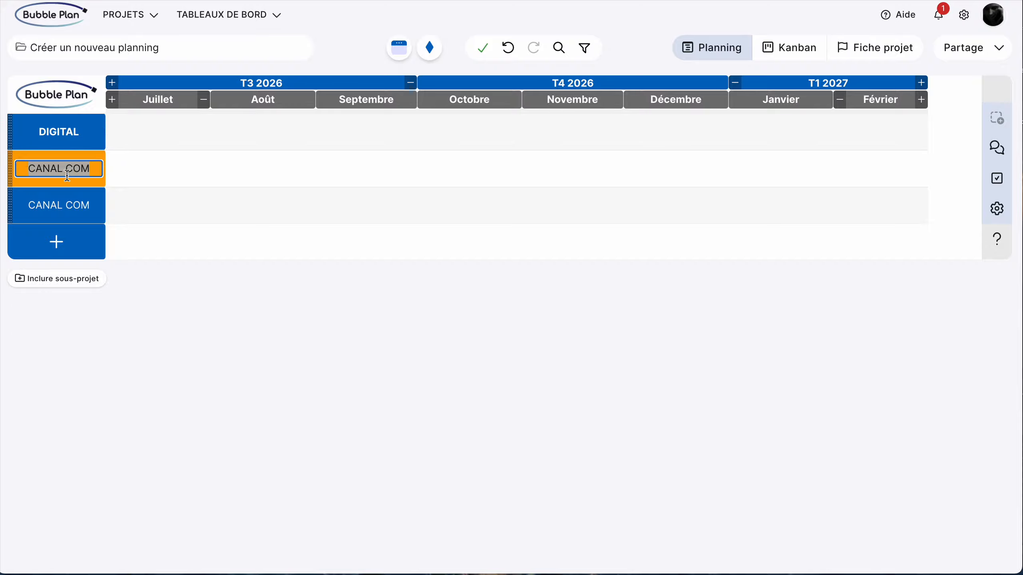
{"action": "type", "text": "RS"}
{"action": "double_click", "coordinate": [64, 209]}
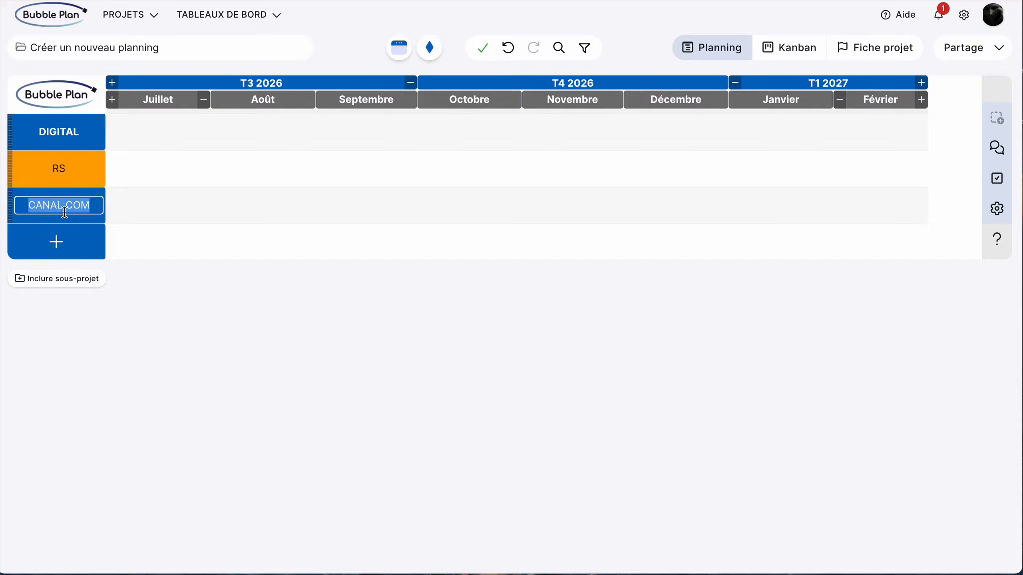
{"action": "type", "text": "PRINT"}
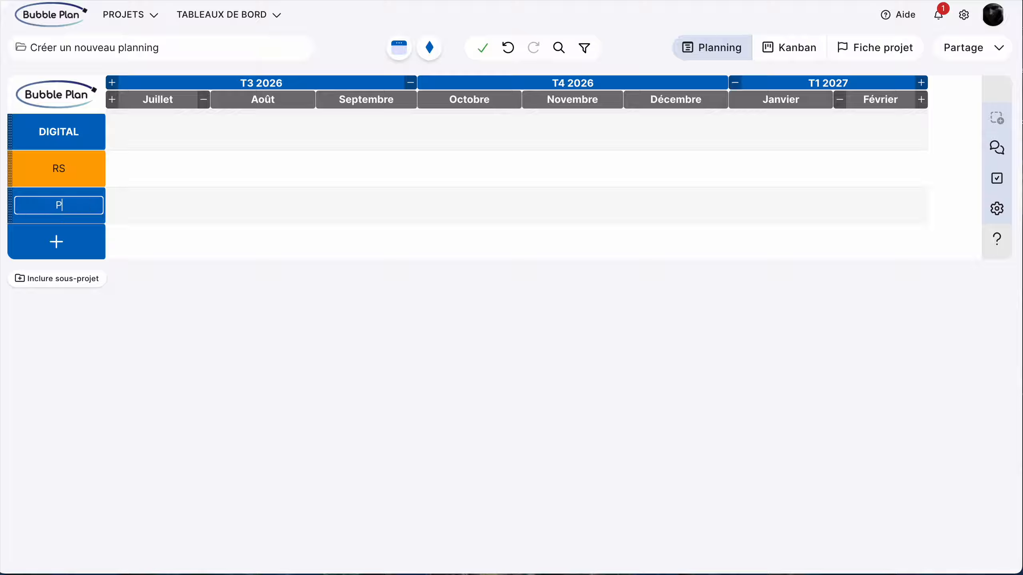
{"action": "left_click", "coordinate": [164, 198]}
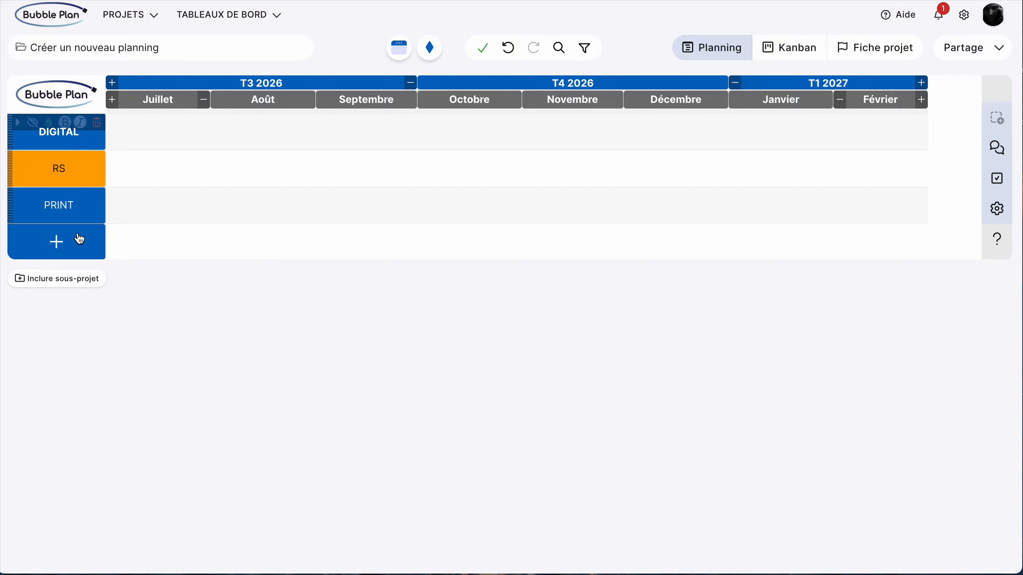
- Colour the PRINT line red and rename the DIGITAL line ADMIN
{"action": "left_click", "coordinate": [49, 197]}
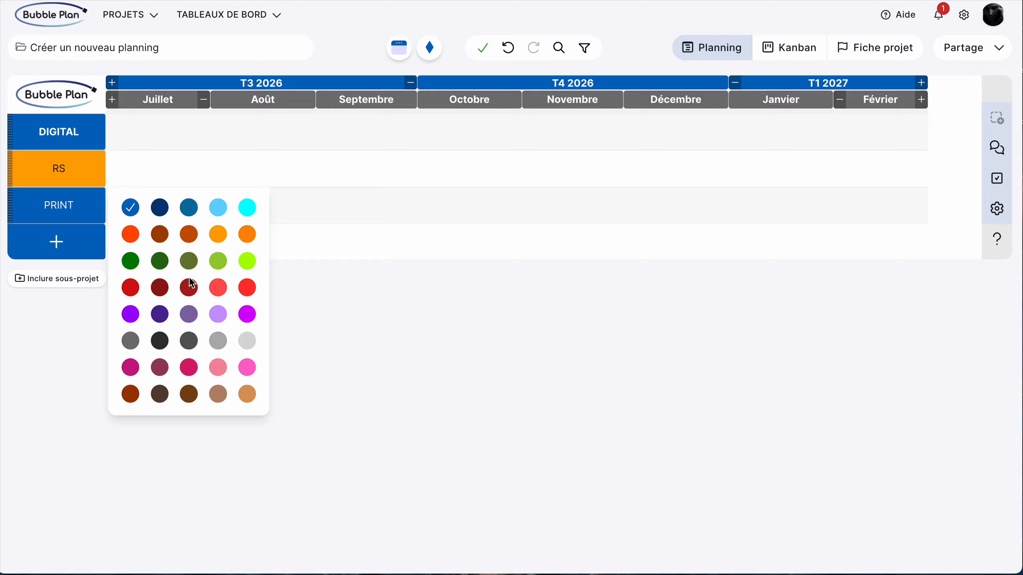
{"action": "left_click", "coordinate": [129, 288]}
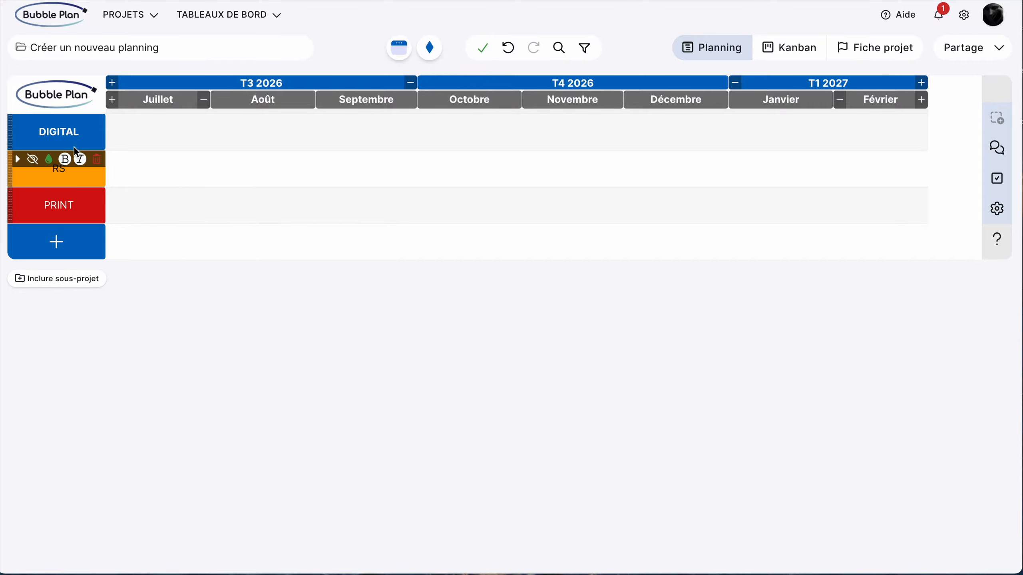
{"action": "double_click", "coordinate": [67, 133]}
{"action": "type", "text": "ADMIN"}
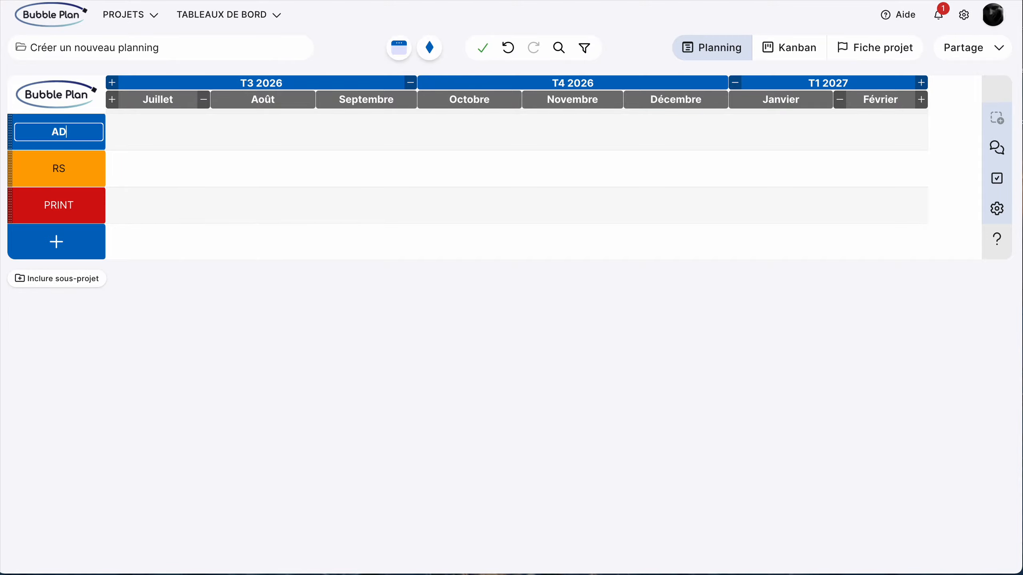
- Rename the RS line OPE and the PRINT line COM
{"action": "double_click", "coordinate": [63, 170]}
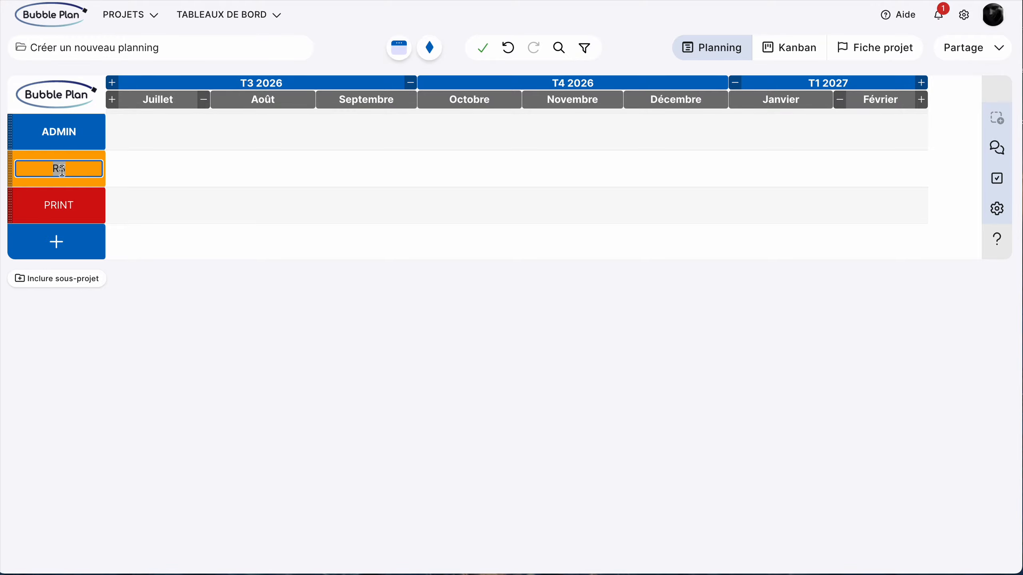
{"action": "type", "text": "OPE"}
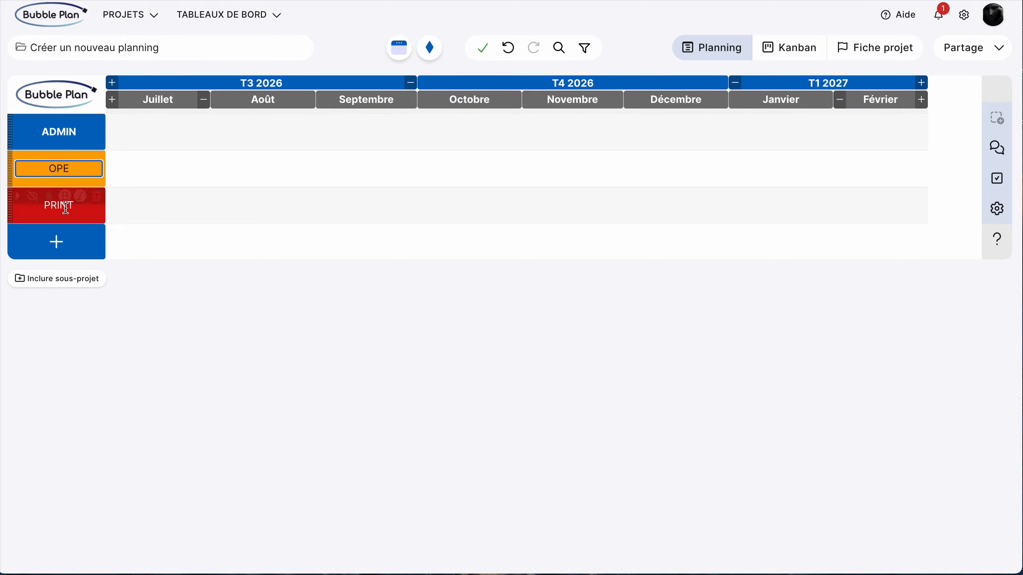
{"action": "double_click", "coordinate": [63, 206]}
{"action": "type", "text": "COM"}
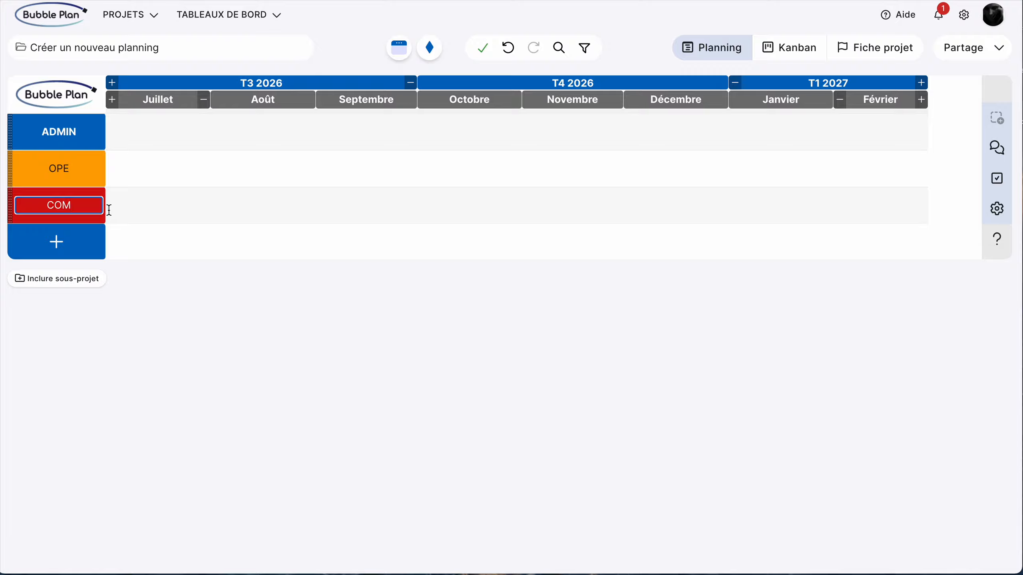
{"action": "left_click", "coordinate": [193, 207]}
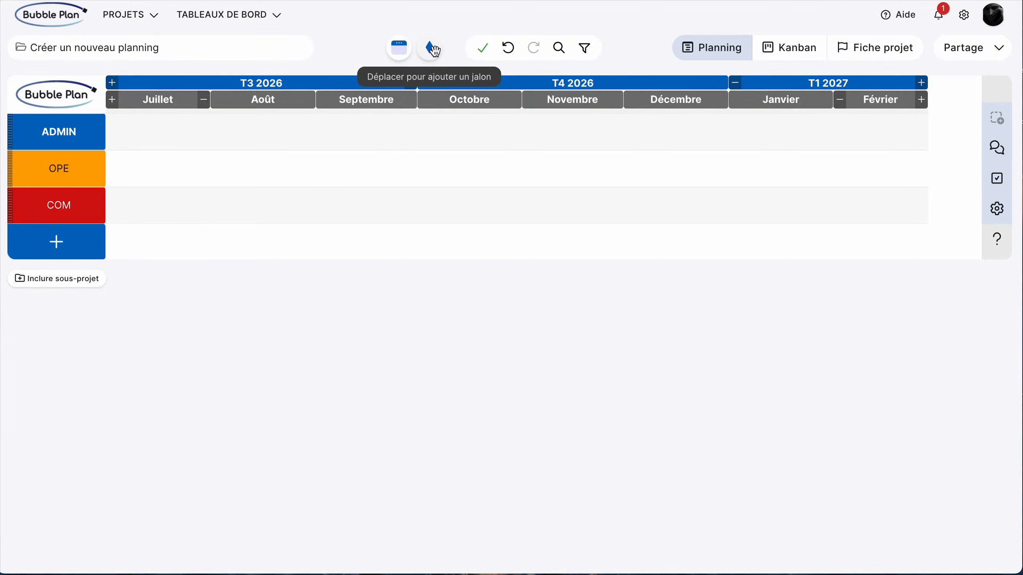
- Add a milestone titled CoDIR on 17/08/2026 in the ADMIN line
{"action": "left_click_drag", "start_coordinate": [430, 47], "coordinate": [263, 137]}
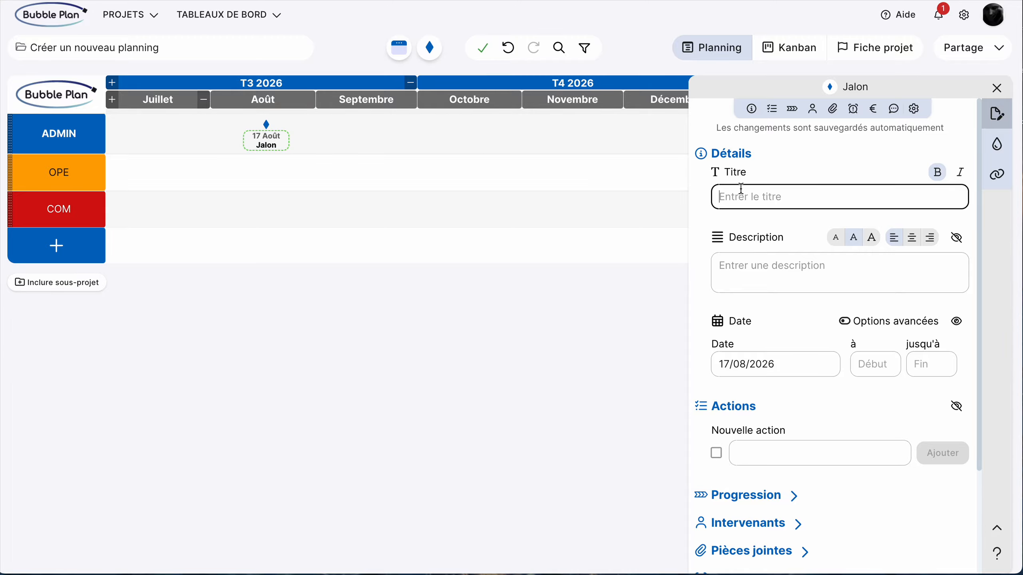
{"action": "type", "text": "CoDIR"}
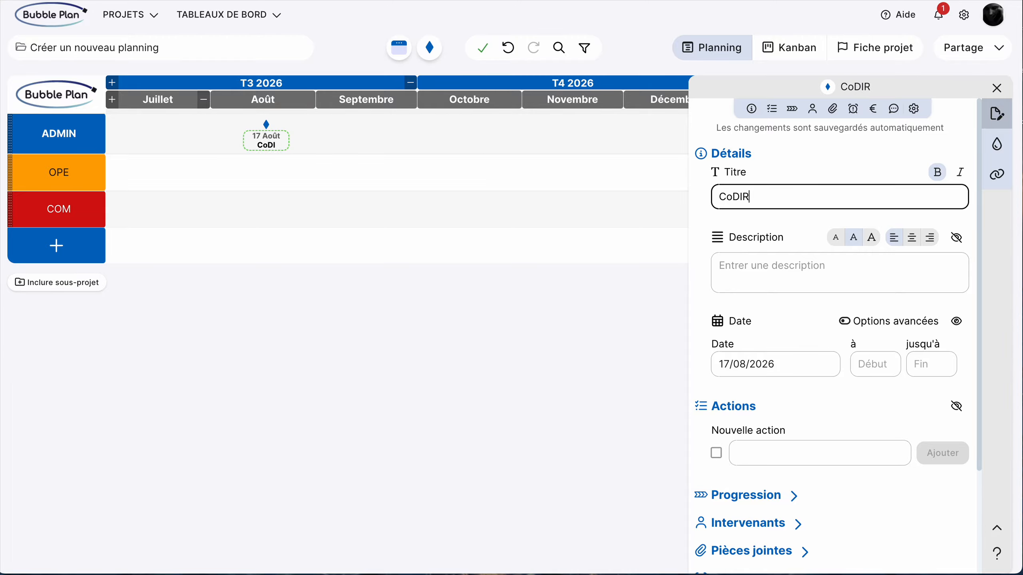
{"action": "left_click", "coordinate": [997, 88]}
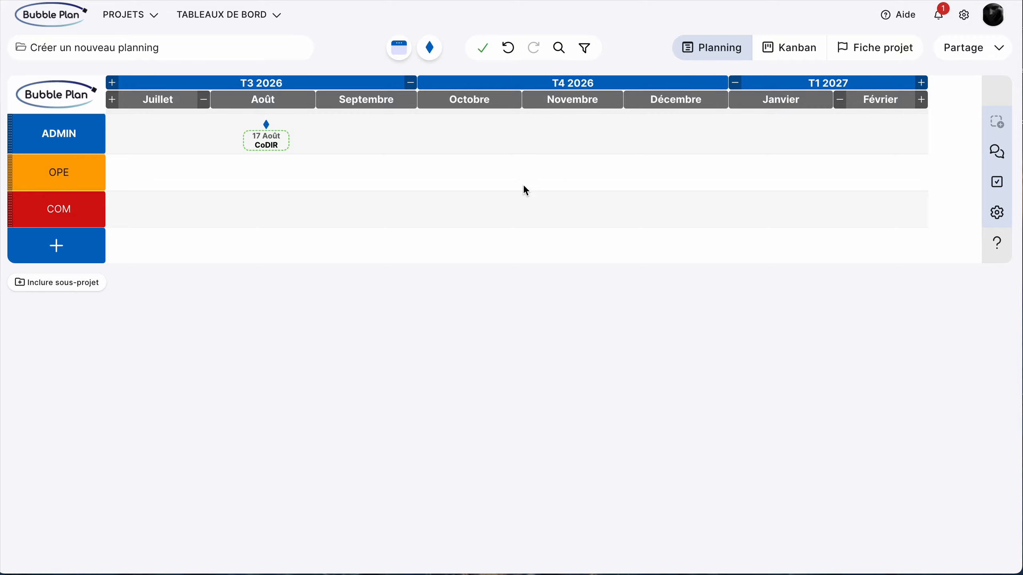
- Add a bubble titled MISSION / OPERATION to the OPE line, running from 27/08/2026 to 24/12/2026
{"action": "left_click_drag", "start_coordinate": [399, 48], "coordinate": [704, 166]}
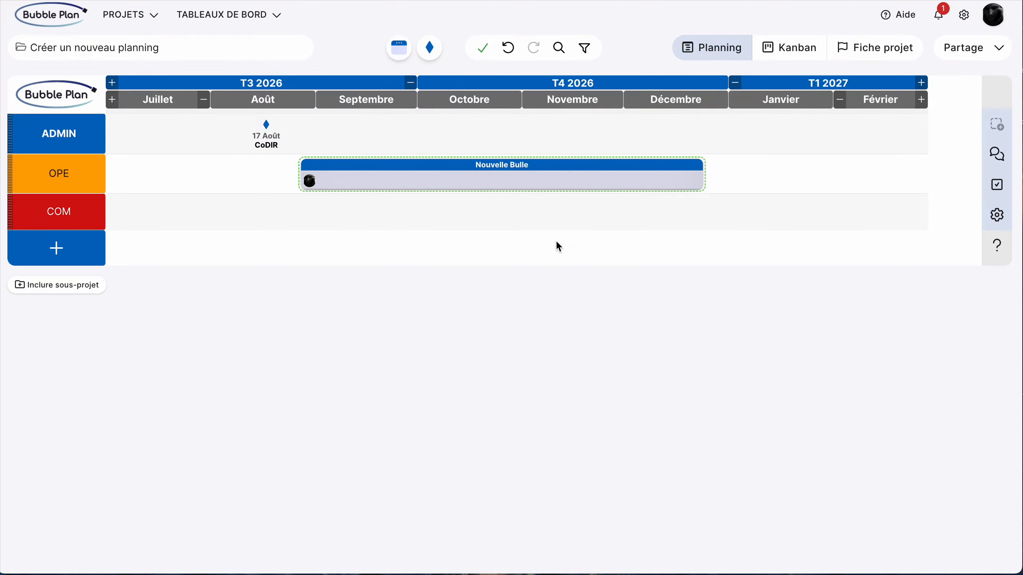
{"action": "left_click", "coordinate": [528, 175]}
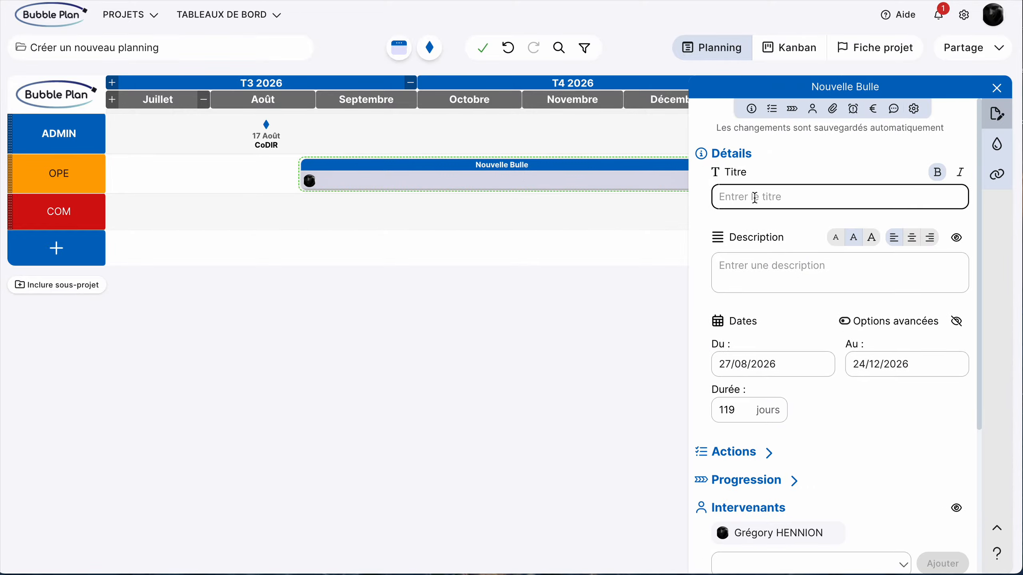
{"action": "type", "text": "MISE"}
{"action": "key", "text": "BackSpace"}
{"action": "type", "text": "SION"}
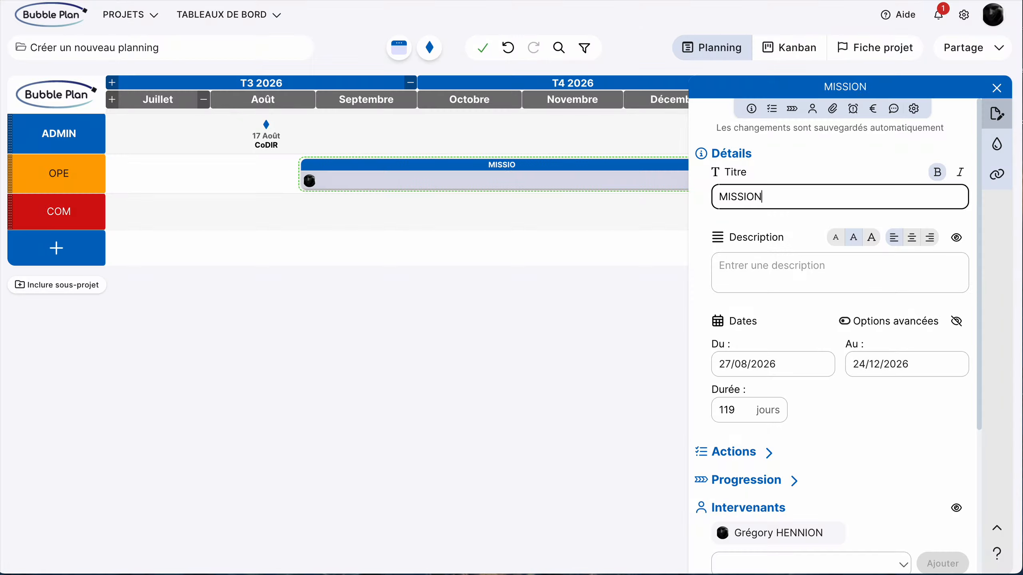
{"action": "type", "text": " / OPE"}
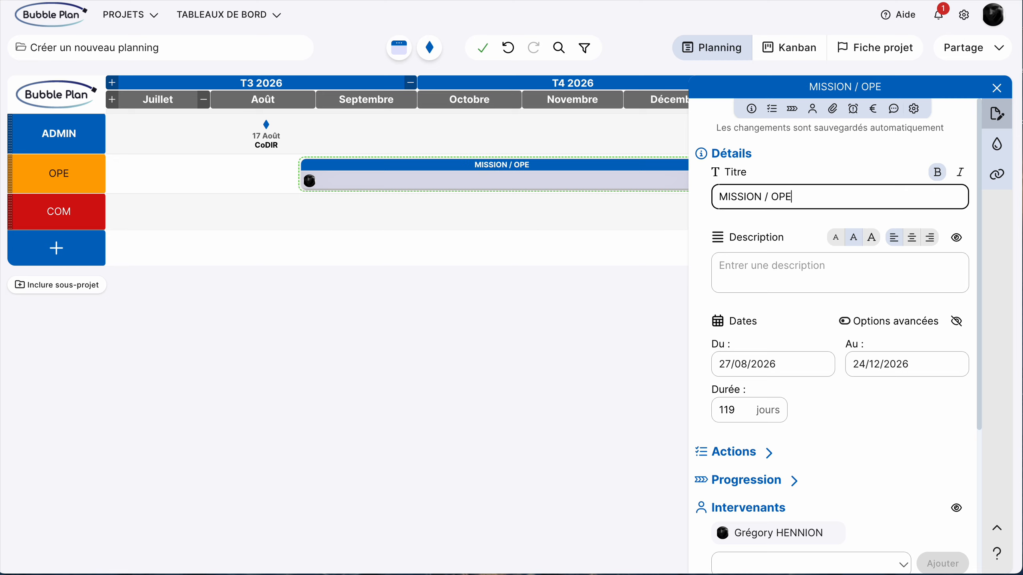
{"action": "type", "text": "RATION"}
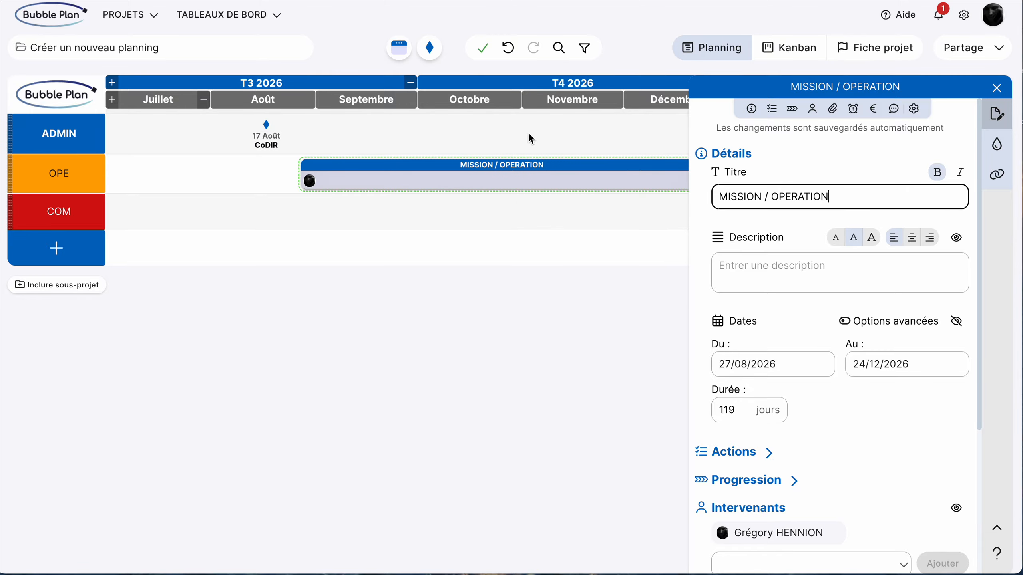
- Add the action CASE A COCHER to the MISSION / OPERATION bubble and close its details
{"action": "left_click", "coordinate": [777, 114]}
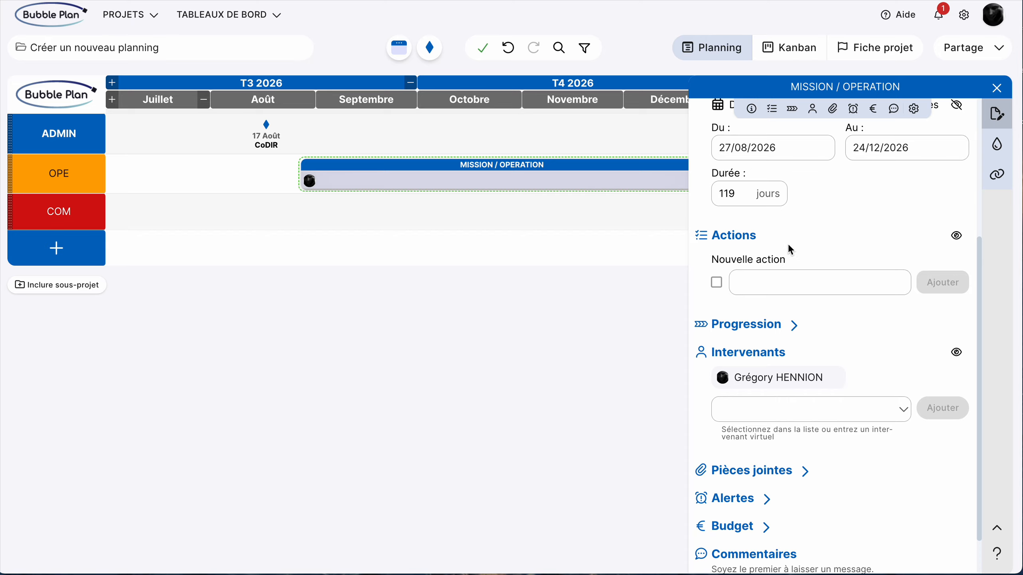
{"action": "left_click", "coordinate": [757, 279]}
{"action": "type", "text": "C"}
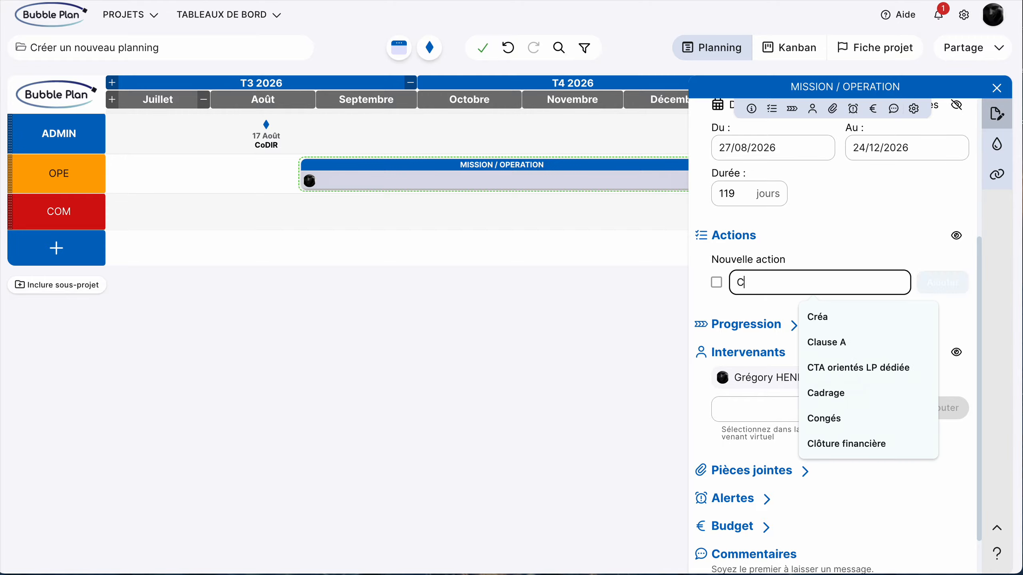
{"action": "type", "text": "ASE A COCHER"}
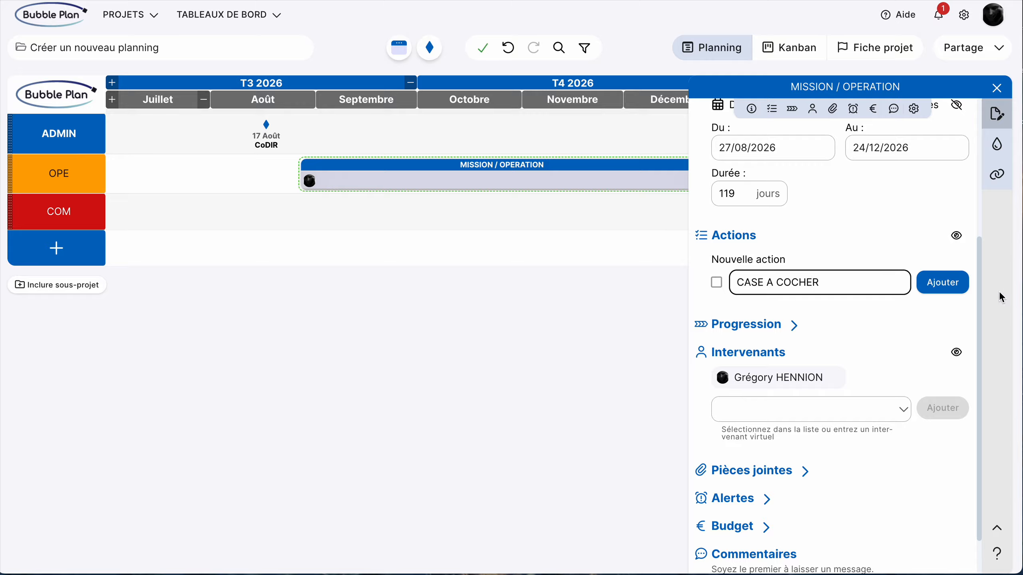
{"action": "left_click", "coordinate": [943, 283]}
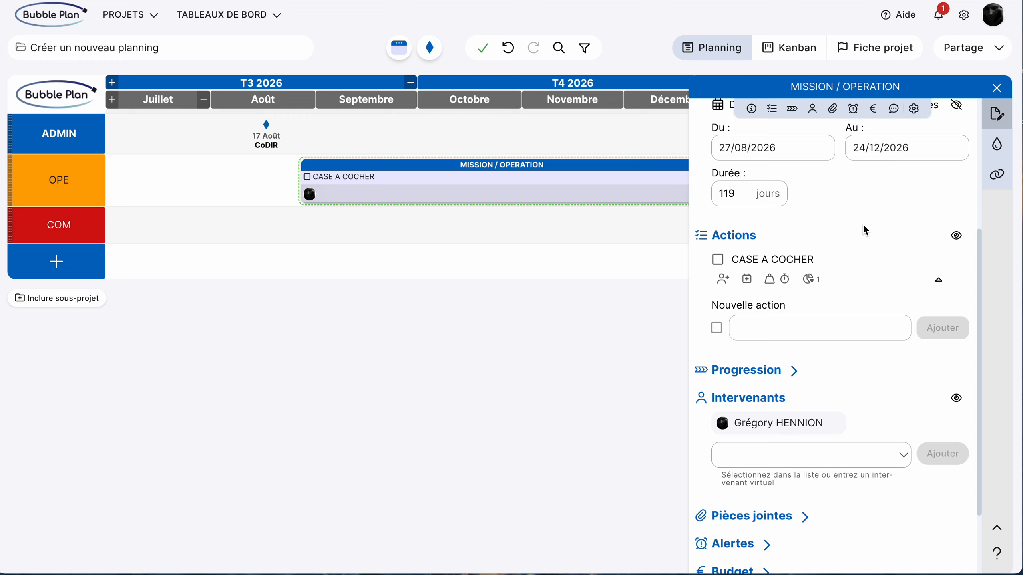
{"action": "left_click", "coordinate": [996, 88]}
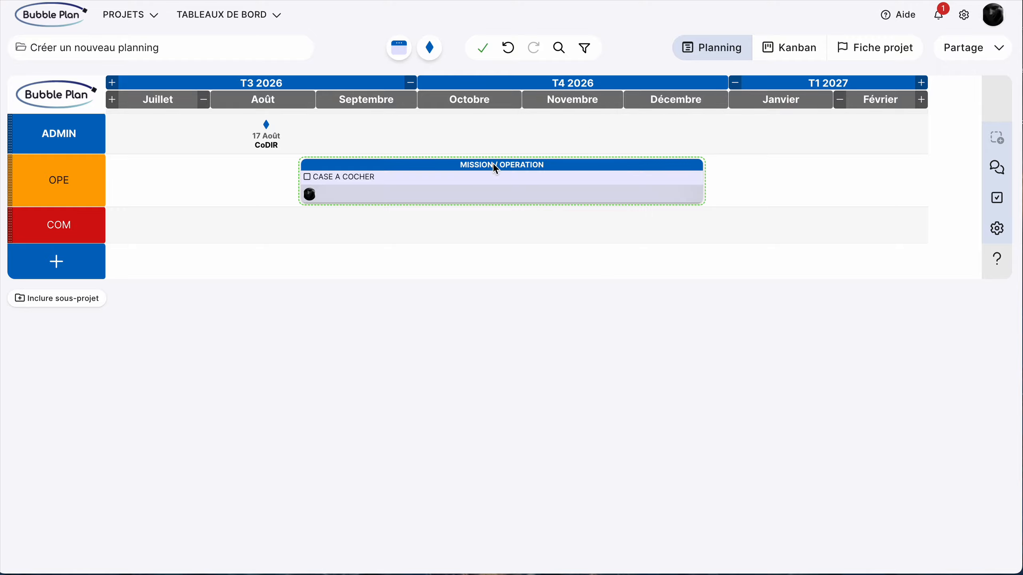
- Add two untitled bubbles to the COM line, one in October 2026 and one in August 2026
{"action": "mouse_move", "coordinate": [534, 173]}
{"action": "left_click_drag", "start_coordinate": [399, 47], "coordinate": [479, 230]}
{"action": "left_click_drag", "start_coordinate": [398, 48], "coordinate": [253, 231]}
{"action": "left_click", "coordinate": [997, 87]}
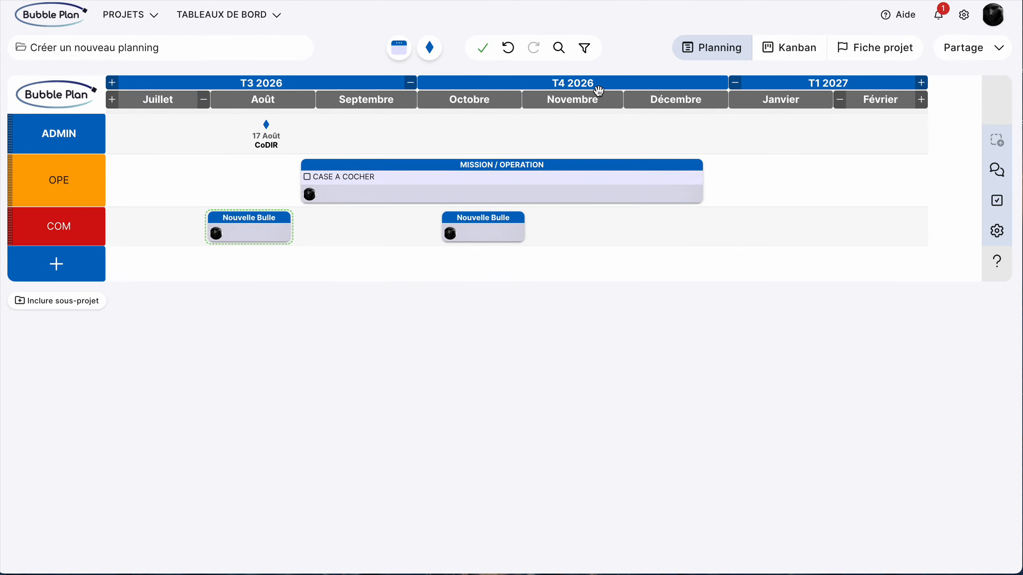
- Add an untitled milestone on 10/11/2026 in the ADMIN line and move the OPE line below COM
{"action": "left_click_drag", "start_coordinate": [425, 48], "coordinate": [556, 129]}
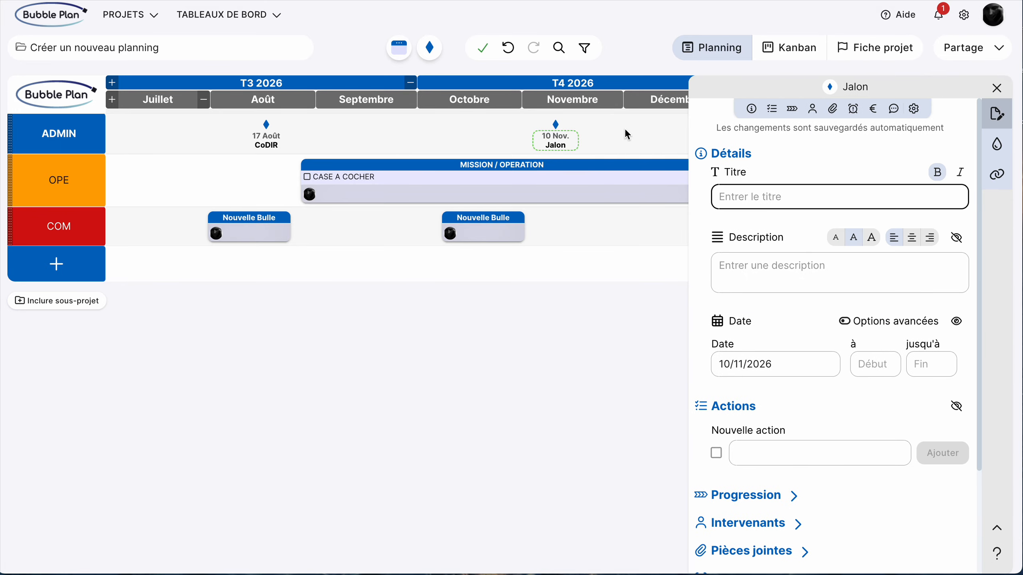
{"action": "left_click_drag", "start_coordinate": [28, 204], "coordinate": [10, 224]}
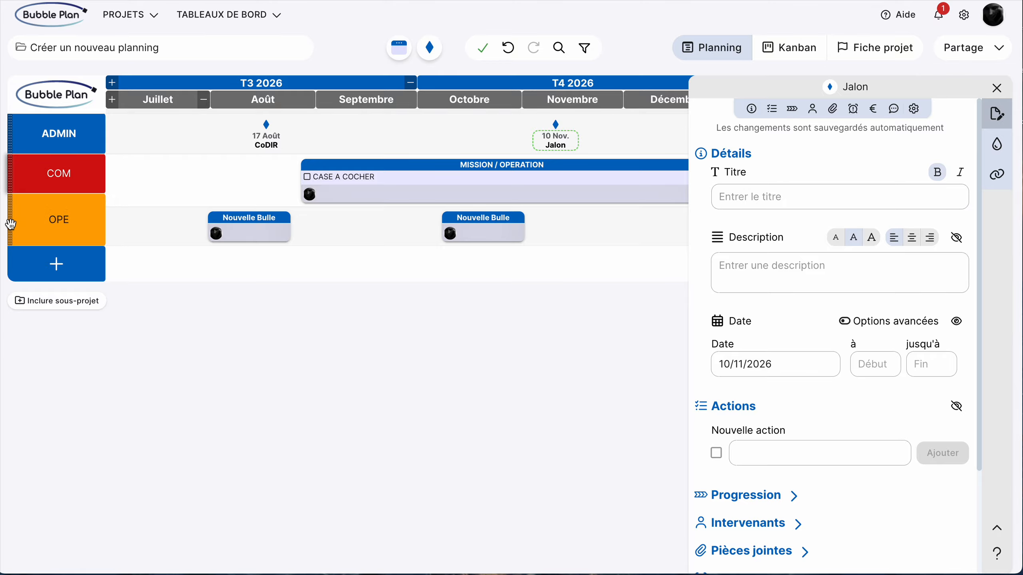
{"action": "left_click", "coordinate": [997, 88]}
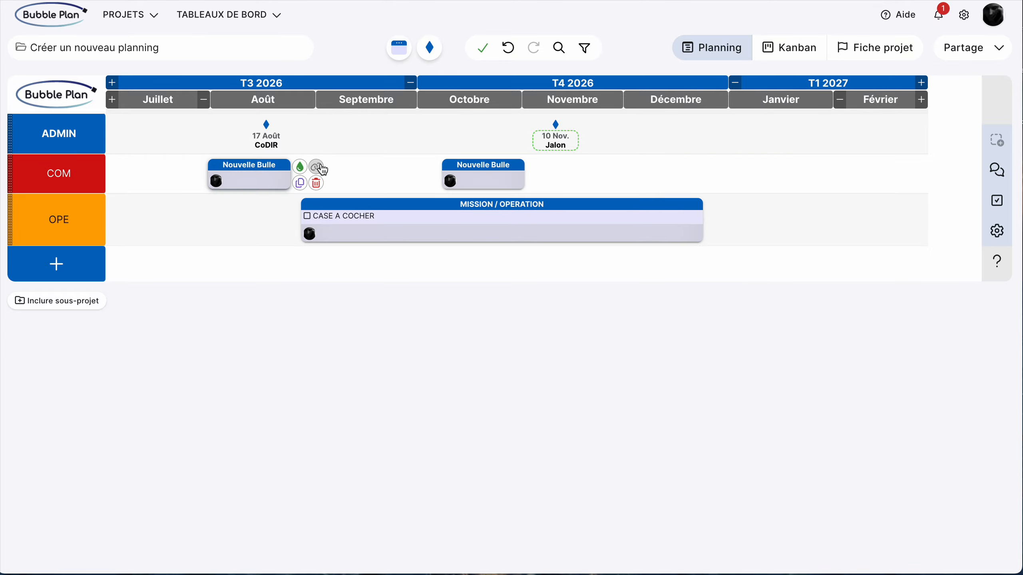
- Link the August bubble in the COM line to the October one, and shift the first bubble to January 2027
{"action": "left_click_drag", "start_coordinate": [318, 169], "coordinate": [461, 183]}
{"action": "left_click_drag", "start_coordinate": [270, 181], "coordinate": [791, 183]}
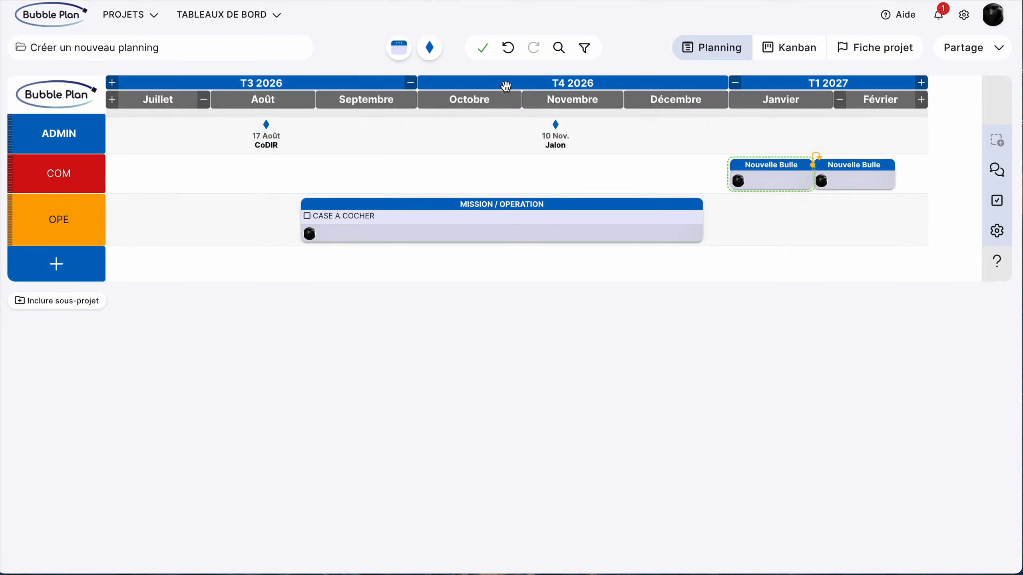
- Switch the timeline scale to days (Jours) and enlarge the day columns
{"action": "mouse_move", "coordinate": [506, 86]}
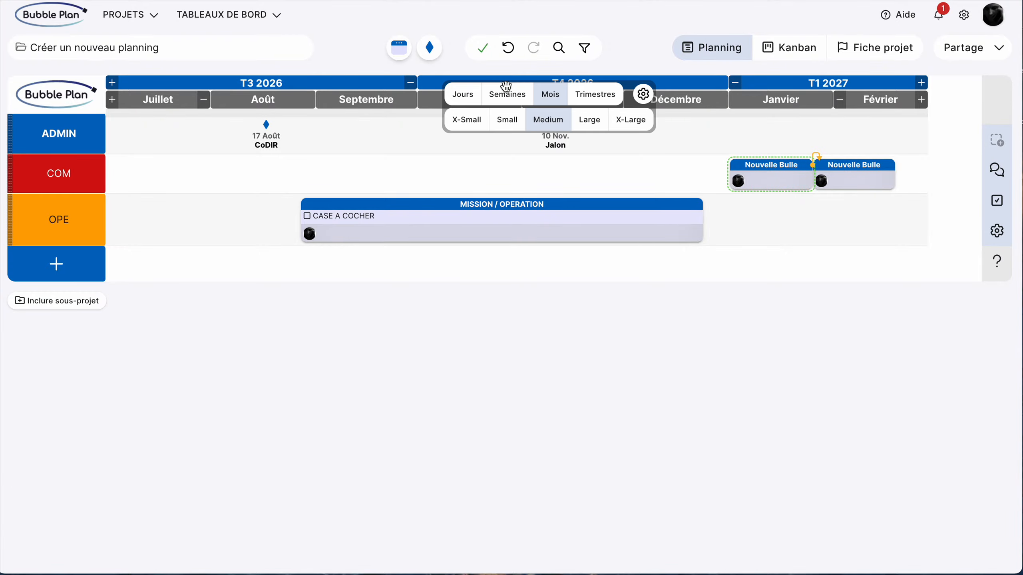
{"action": "left_click", "coordinate": [463, 97]}
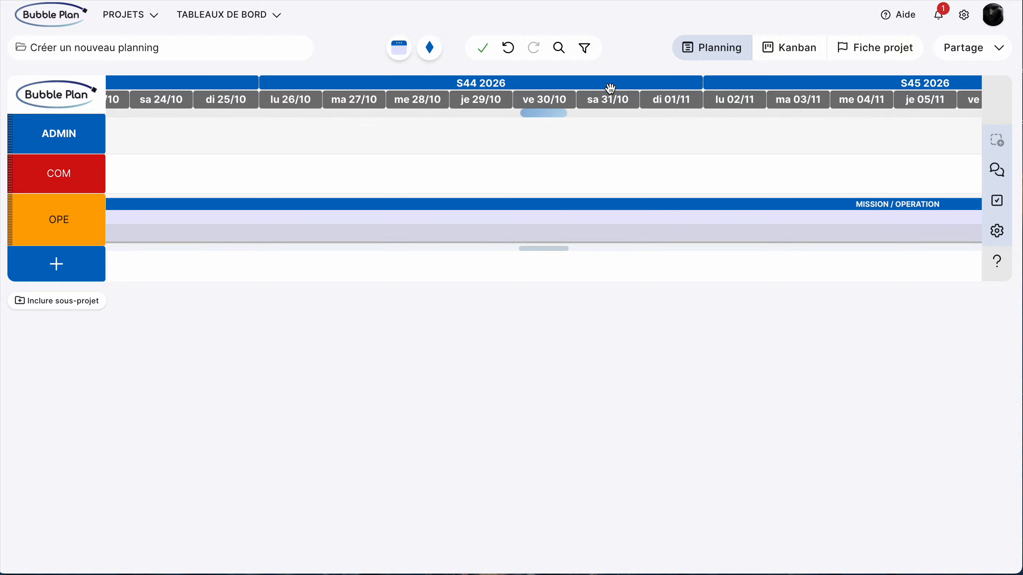
{"action": "mouse_move", "coordinate": [611, 88]}
{"action": "left_click", "coordinate": [696, 120]}
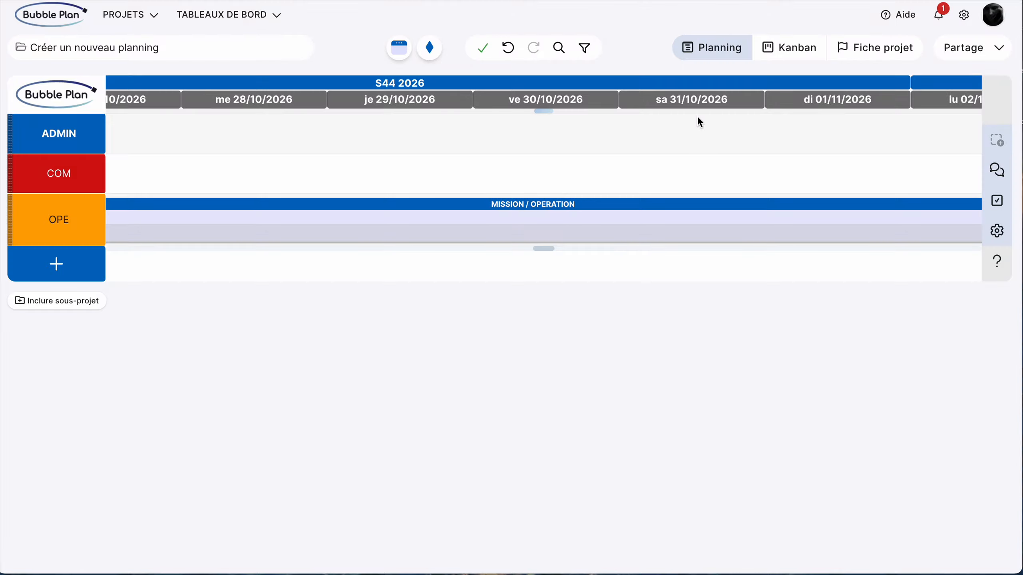
{"action": "left_click_drag", "start_coordinate": [544, 113], "coordinate": [402, 126]}
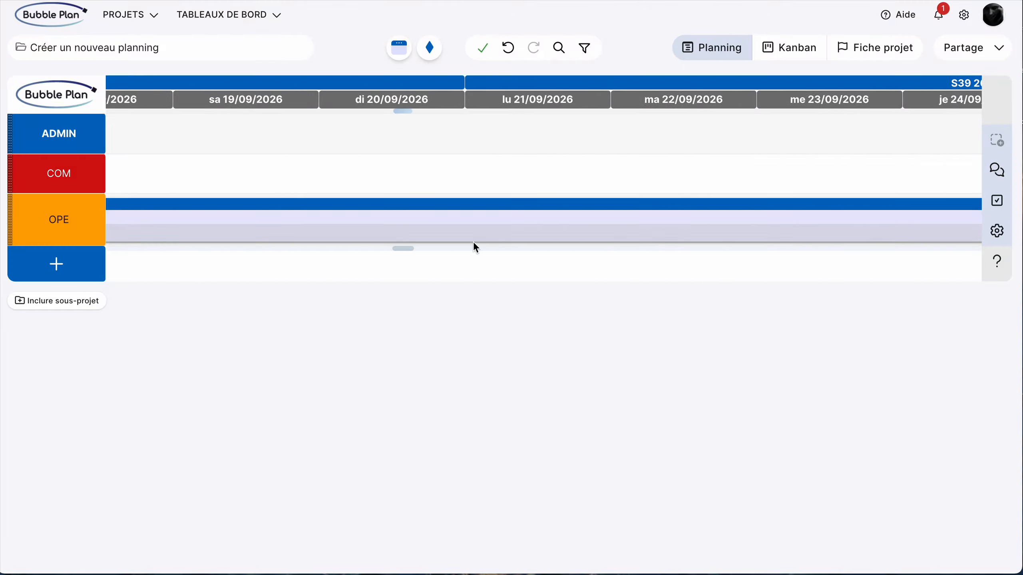